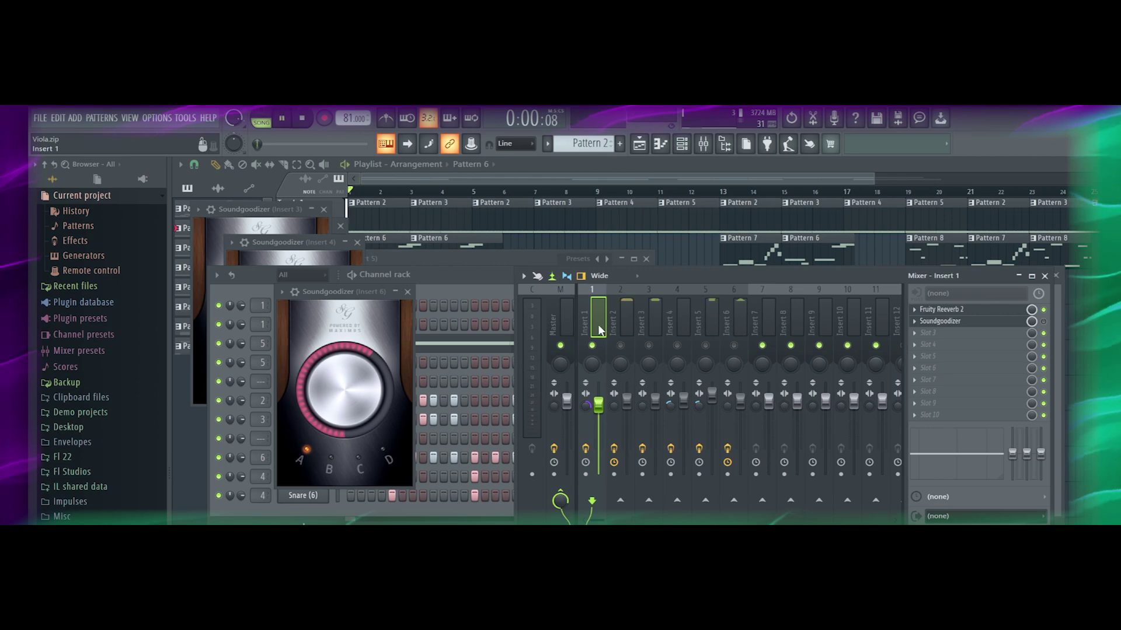
Step: Start playback to hear Insert 1 with Fruity Reverb 2 and Soundgoodizer
key(space)
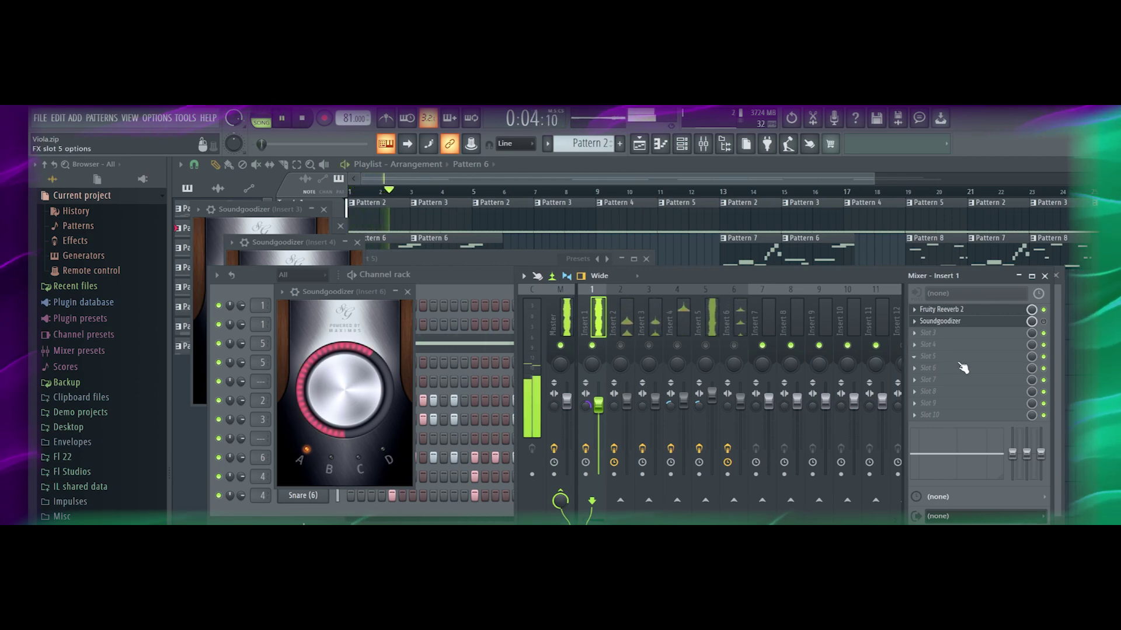
key(space)
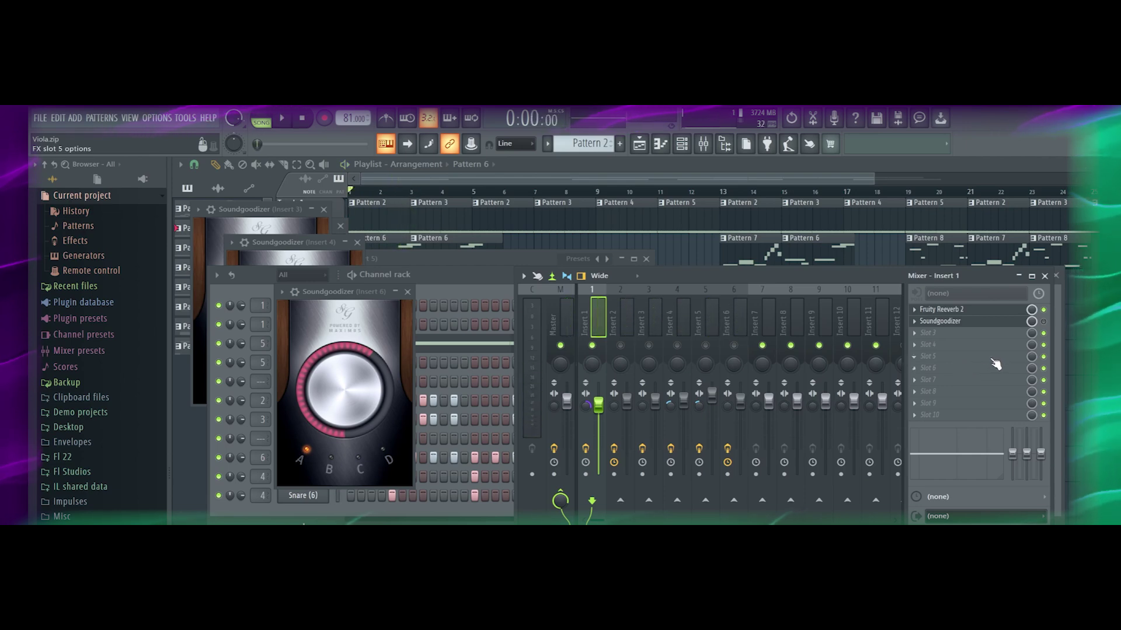
key(space)
click(1044, 322)
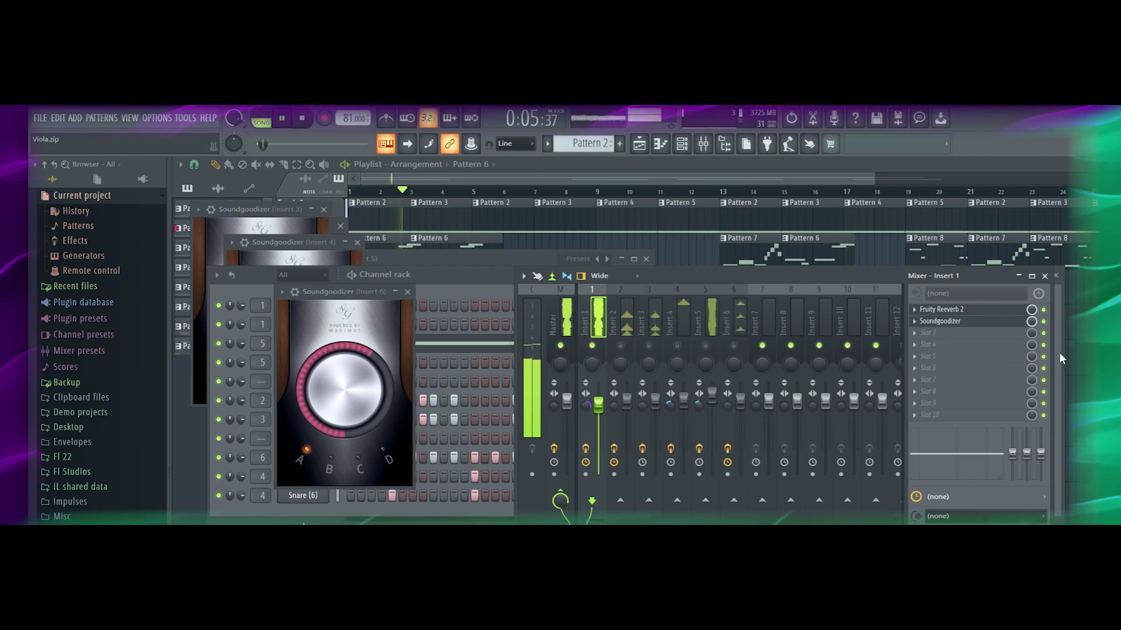
click(1044, 321)
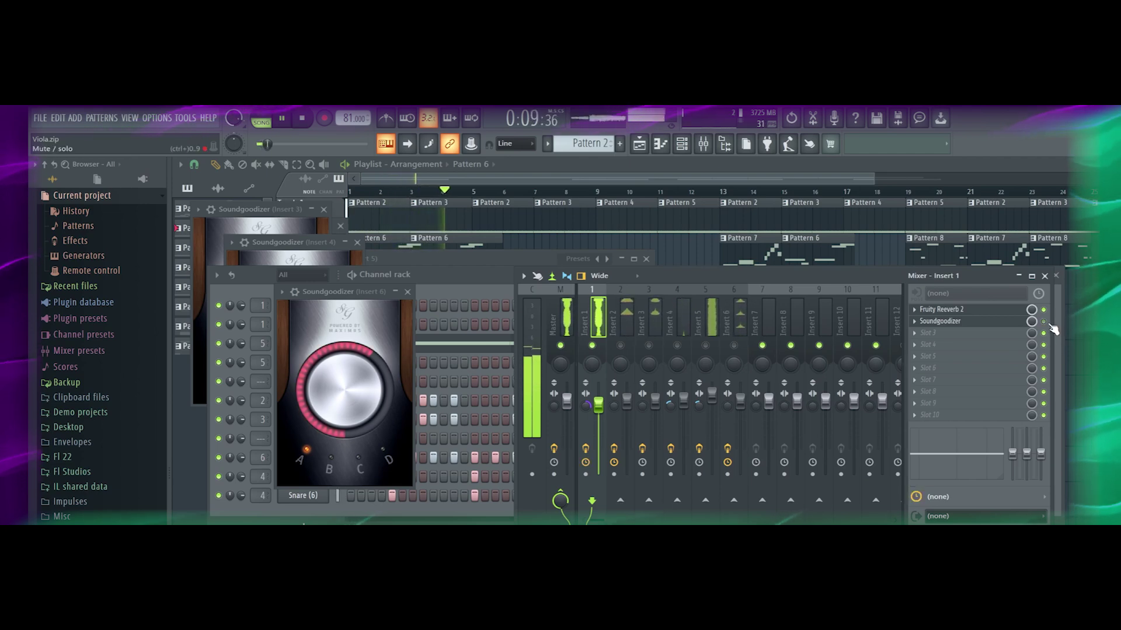
key(space)
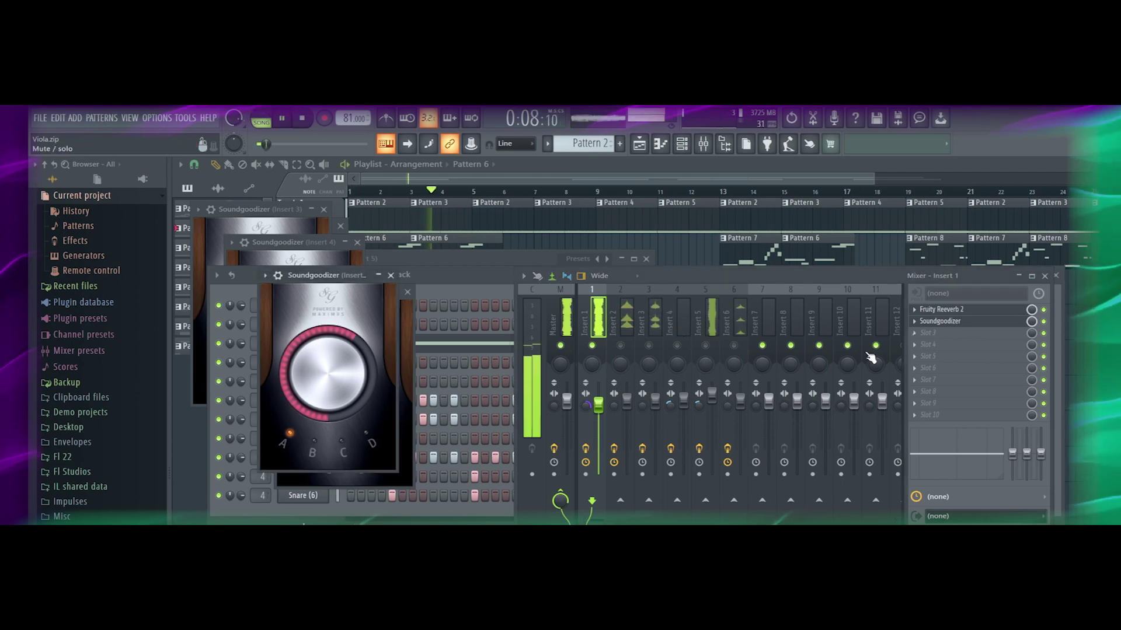
Step: During playback, try Soundgoodizer modes C and D, step back through C and B to A, then stop
click(342, 449)
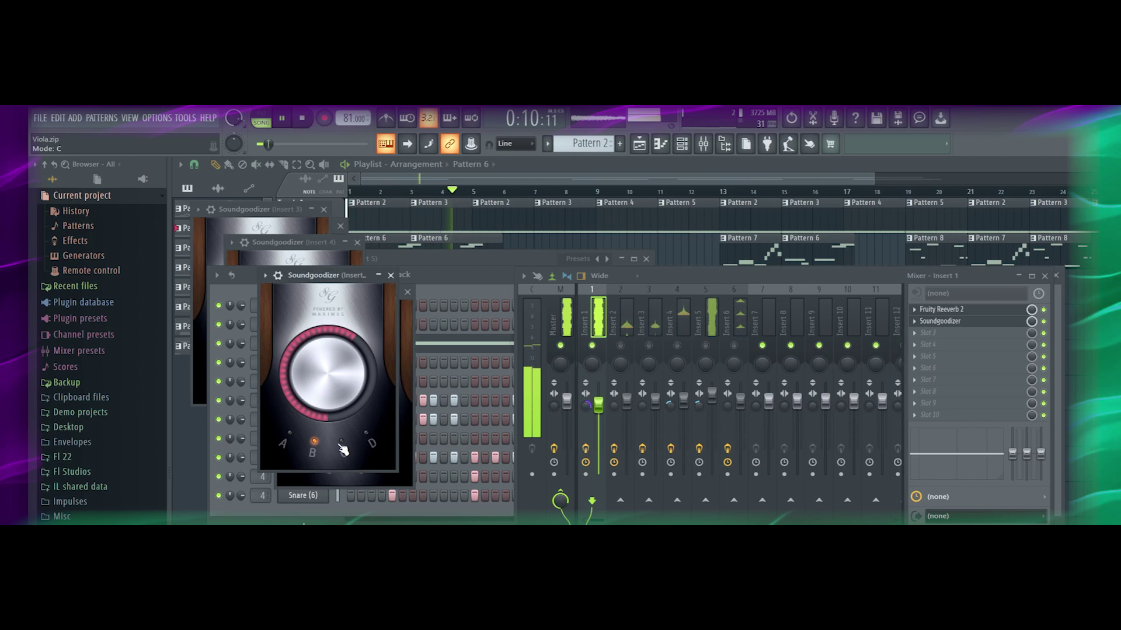
click(366, 439)
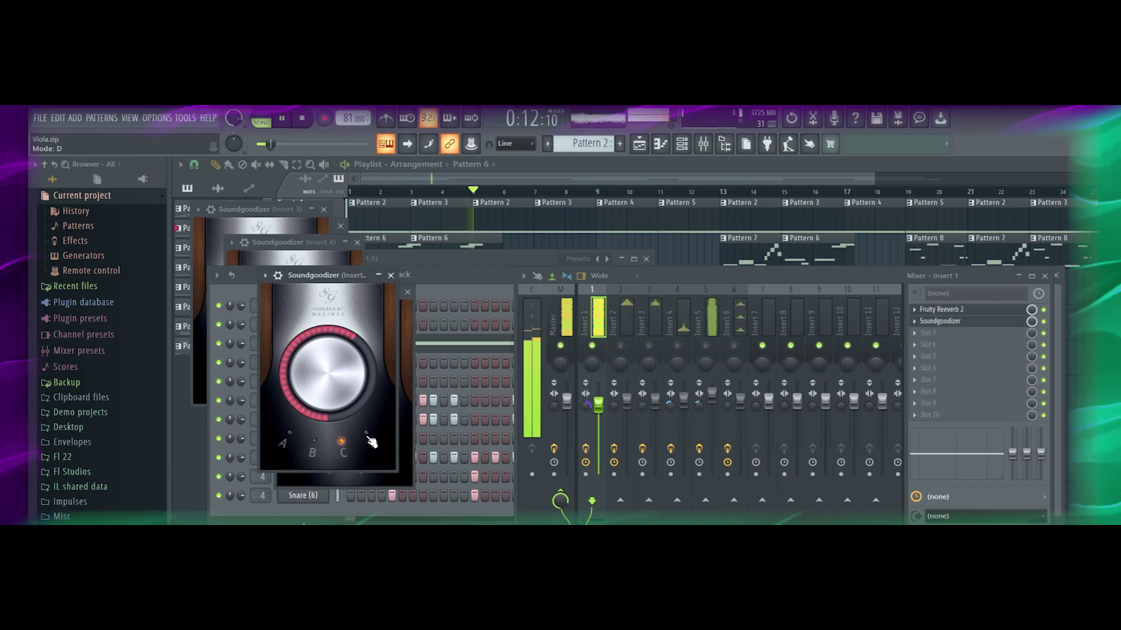
key(space)
key(space)
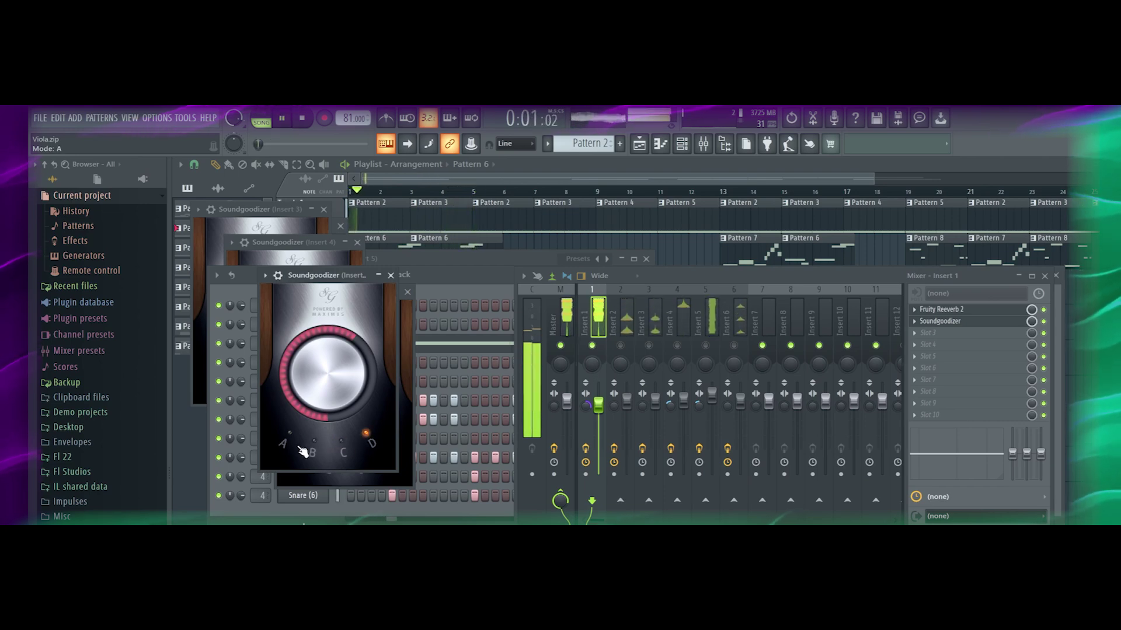
click(343, 446)
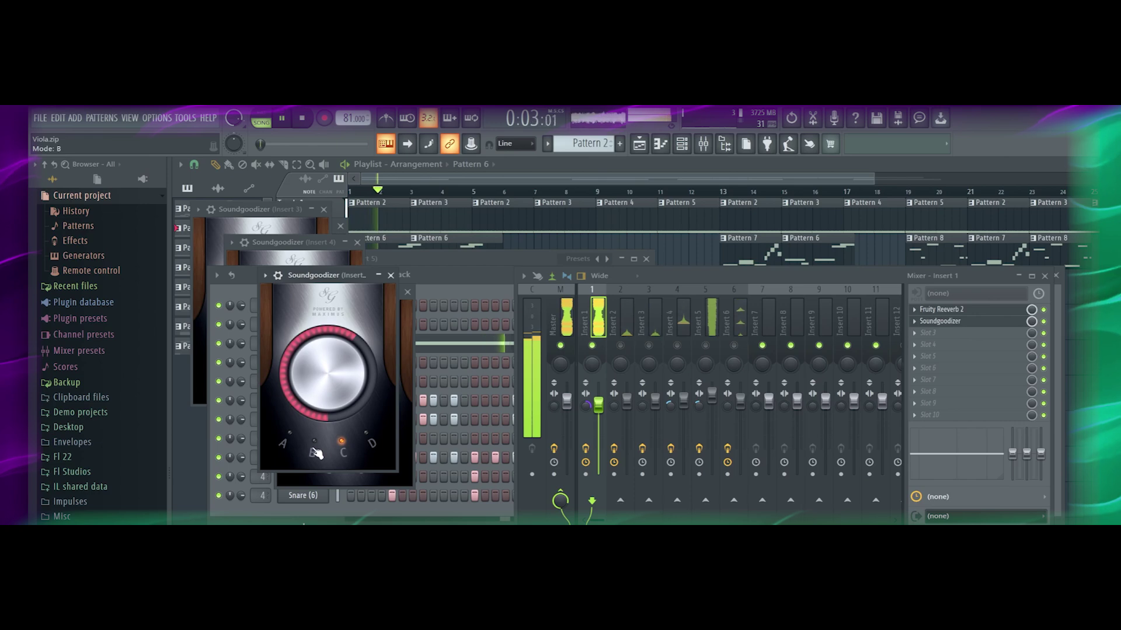
click(314, 450)
click(287, 449)
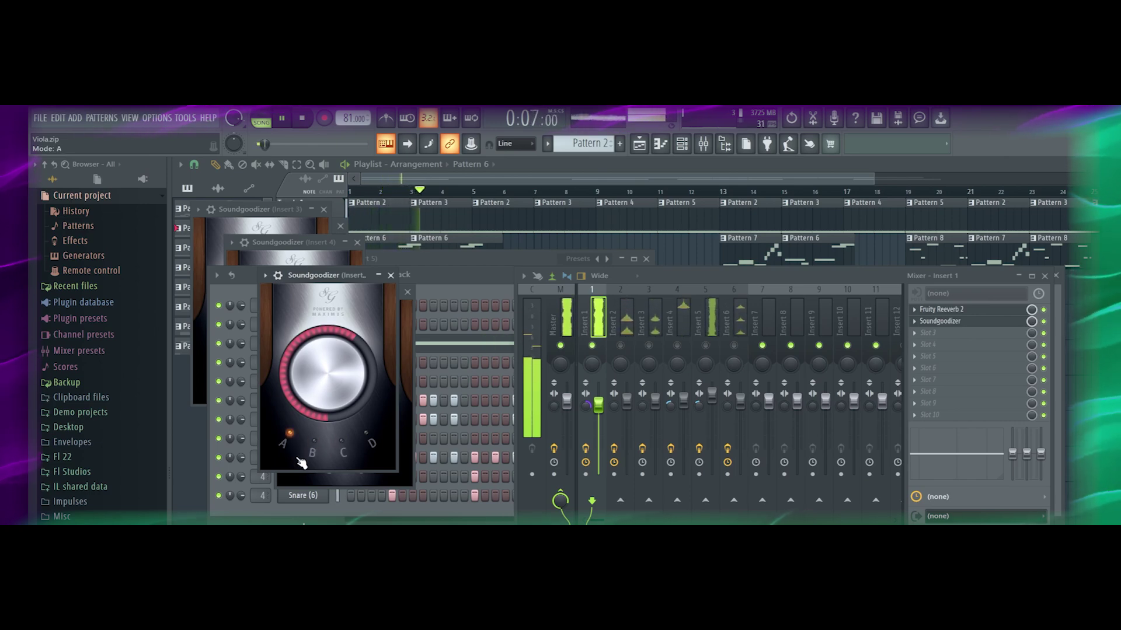
key(space)
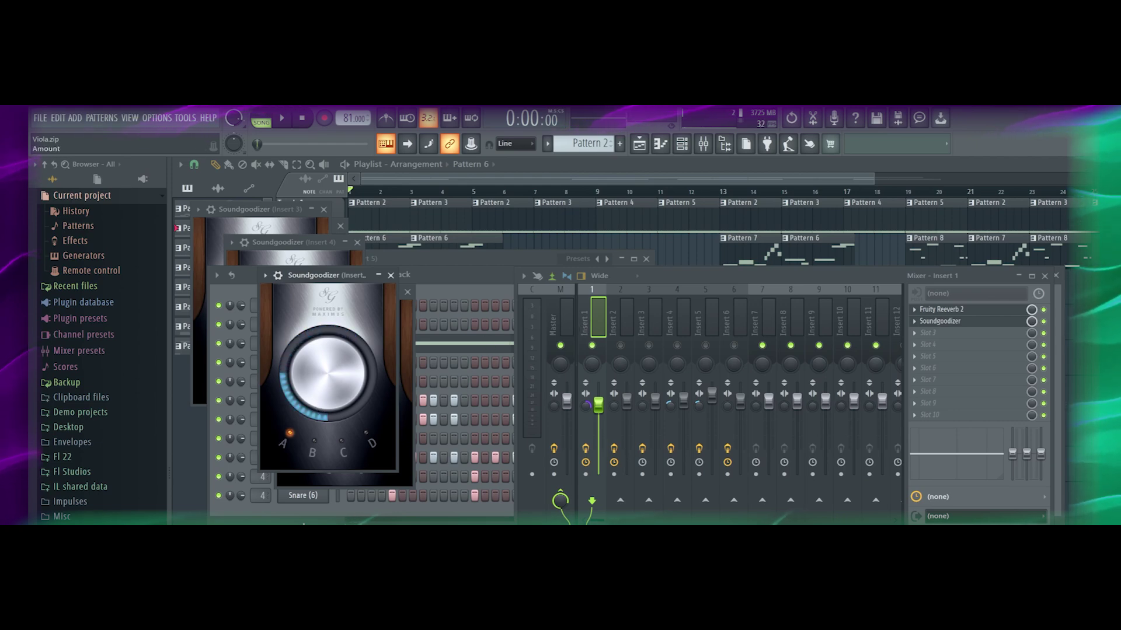
Step: Play and stop the track several times to hear Soundgoodizer in mode A
key(space)
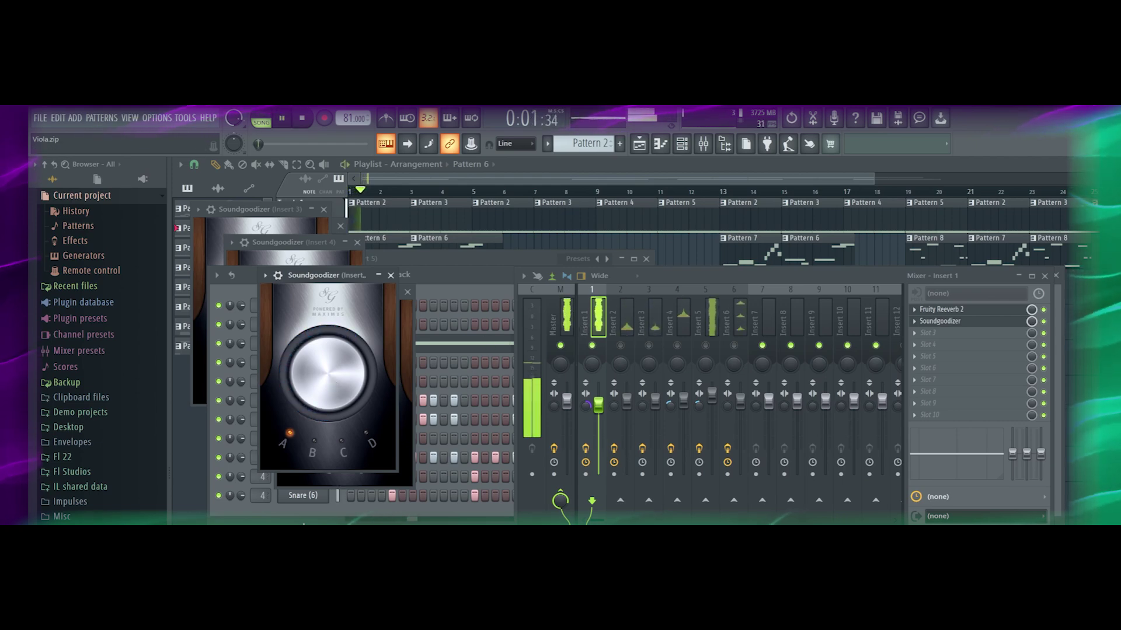
key(space)
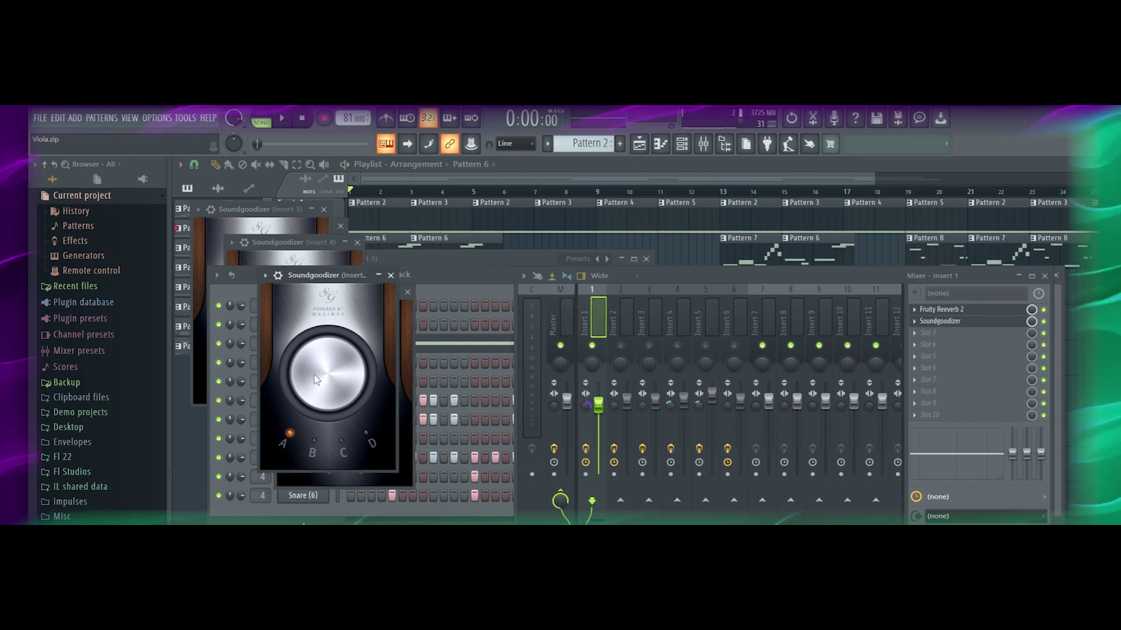
key(space)
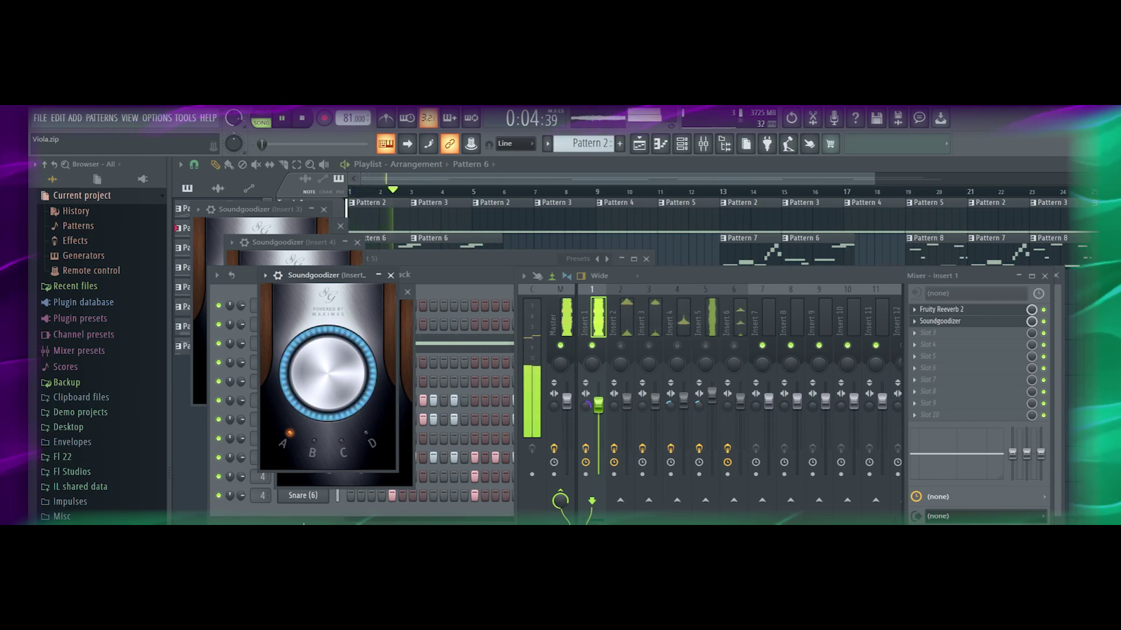
key(space)
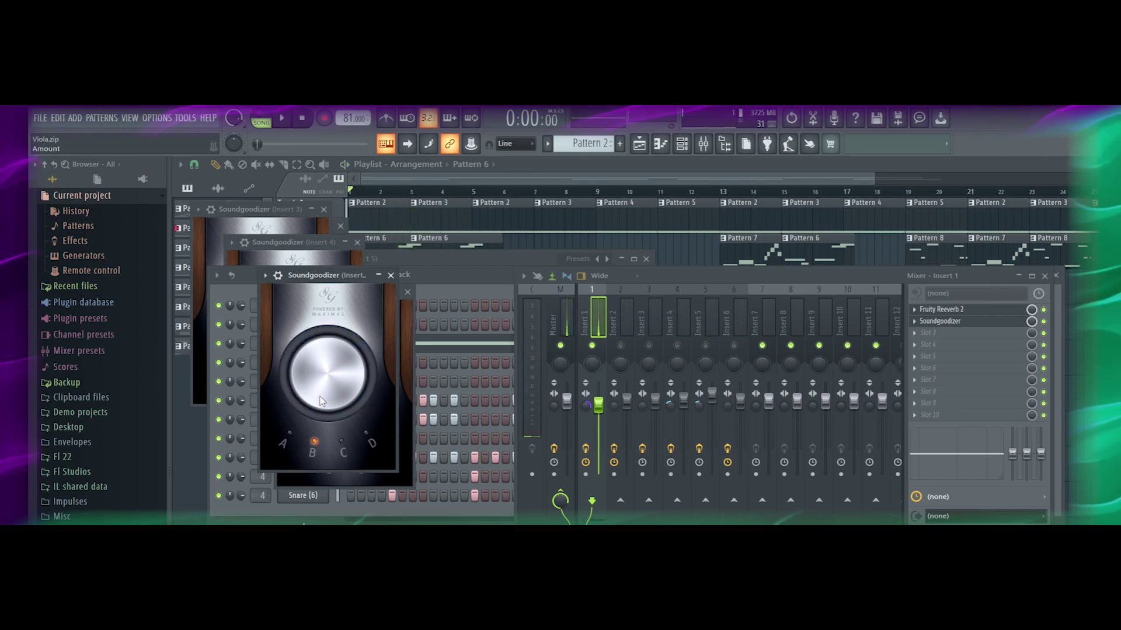
key(space)
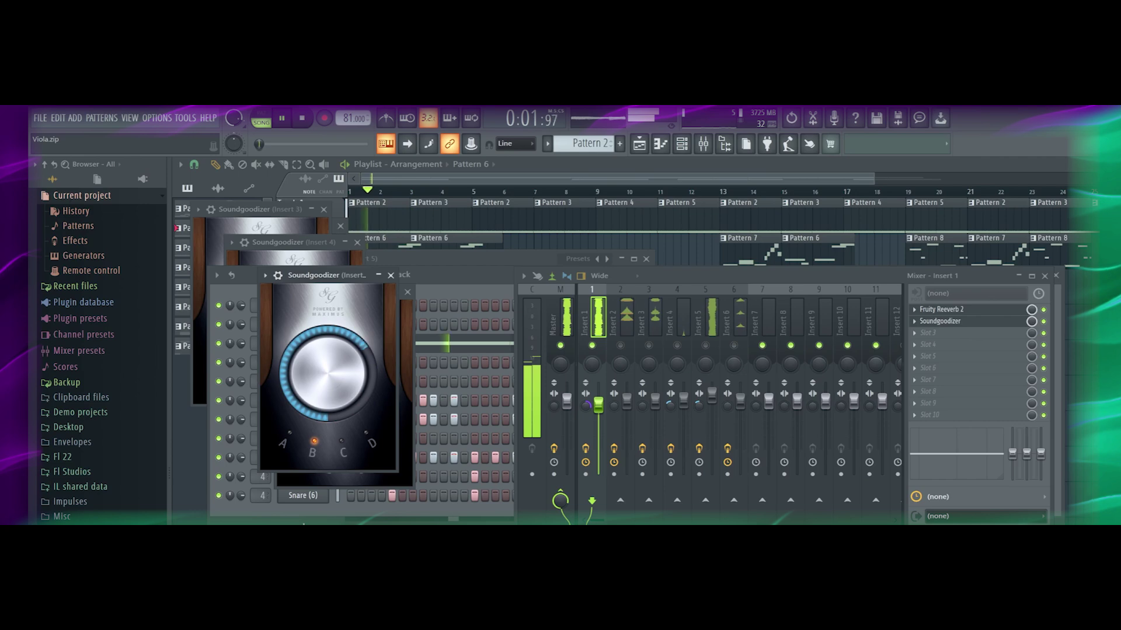
key(space)
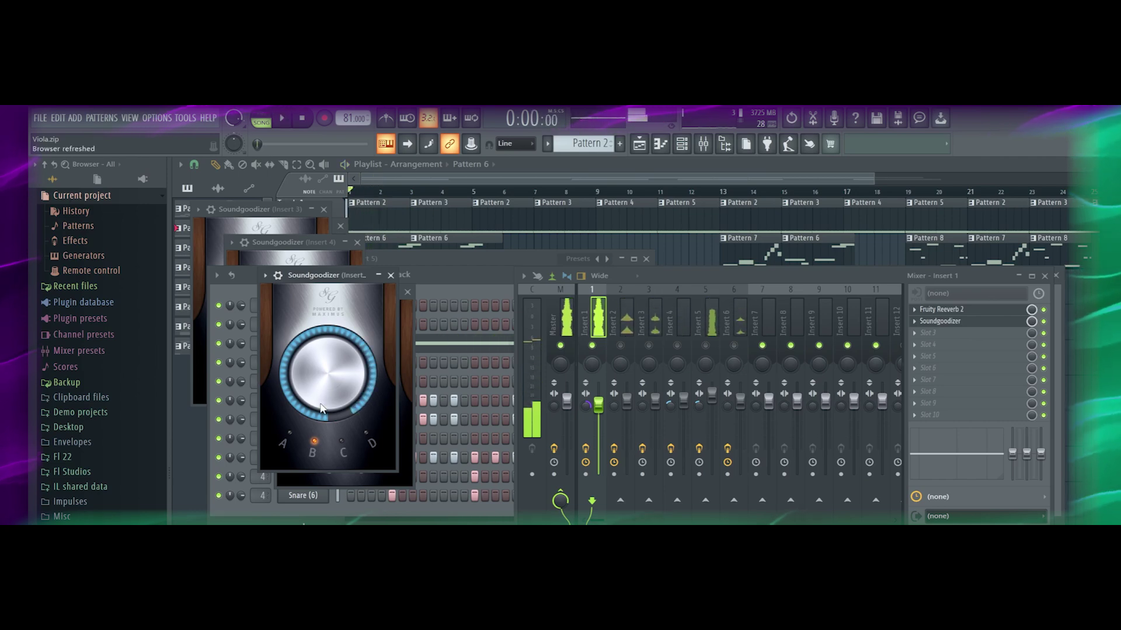
Step: Compare Soundgoodizer modes C and B during playback, leaving it on mode B
click(342, 449)
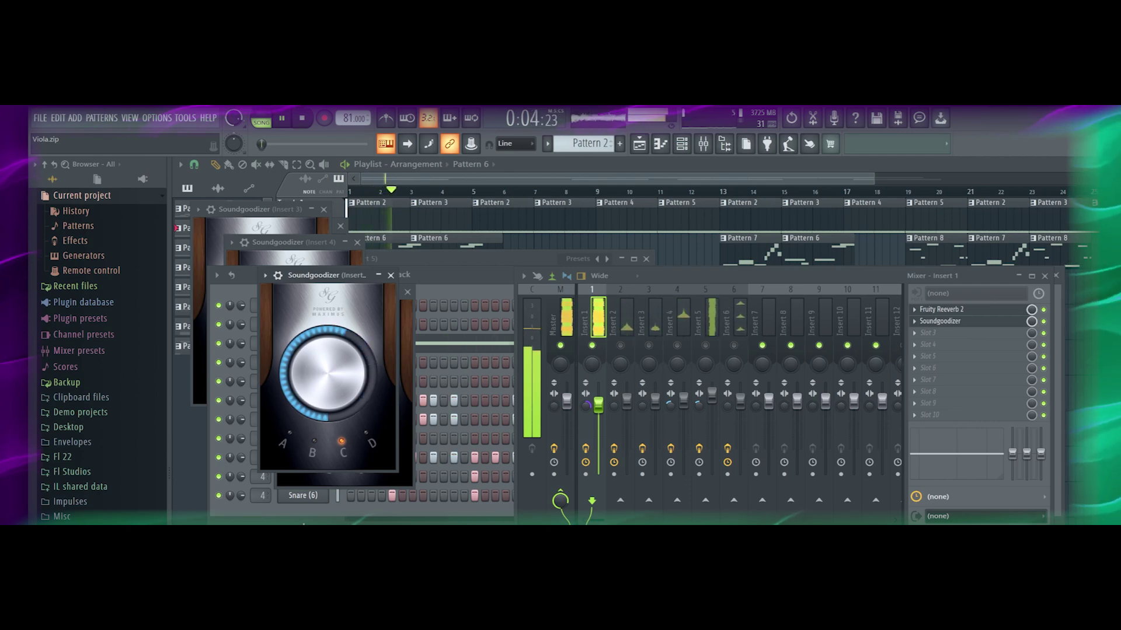
key(space)
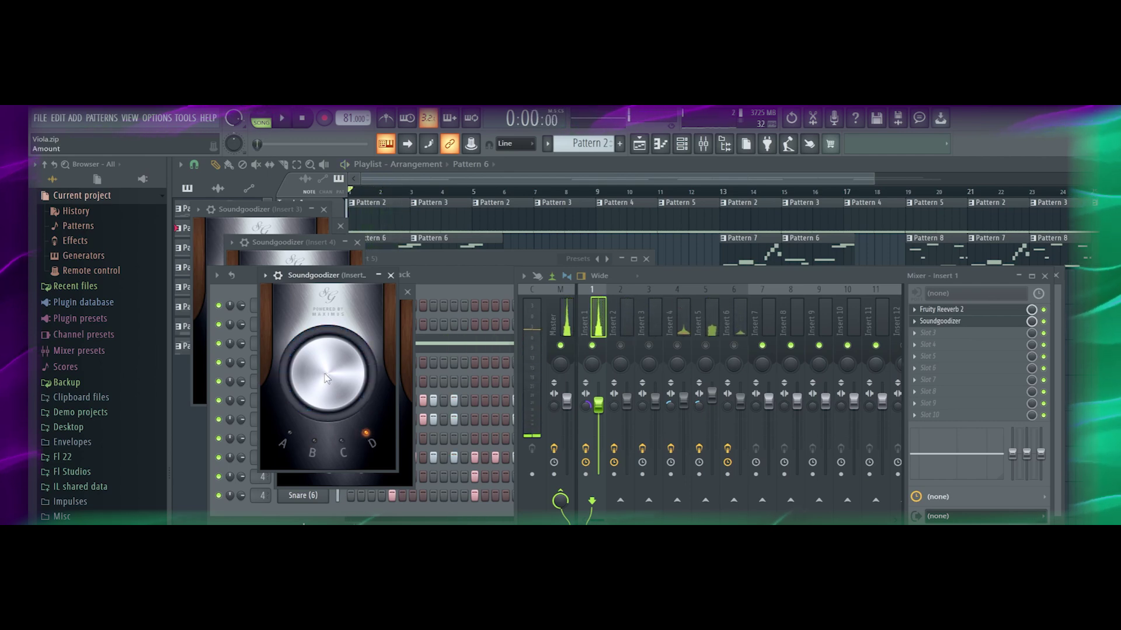
key(space)
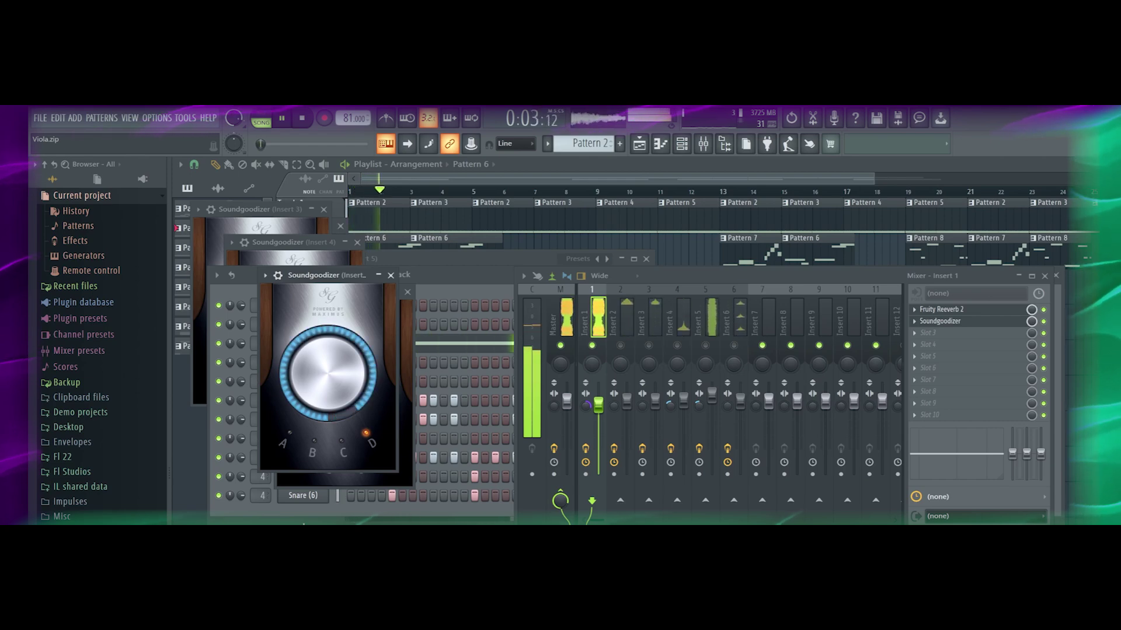
click(310, 446)
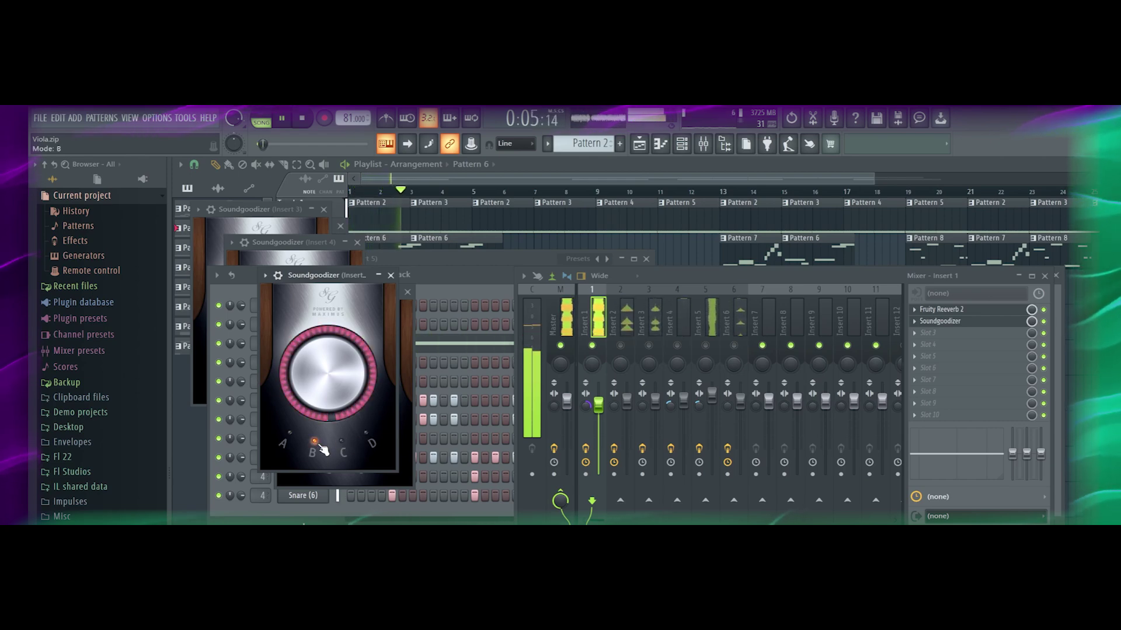
click(286, 443)
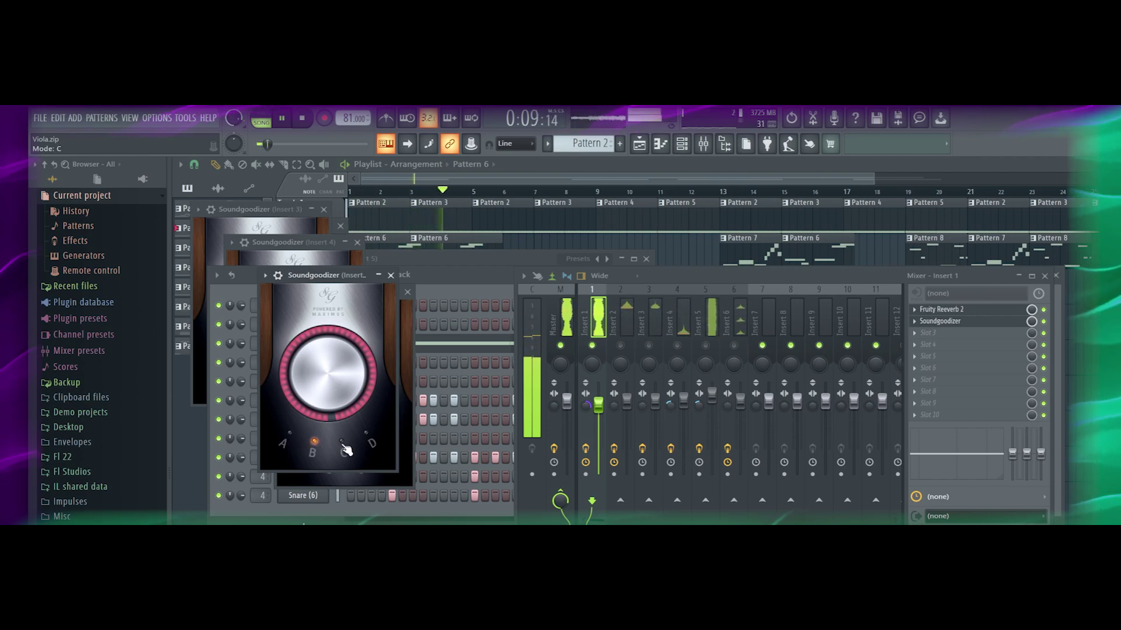
key(space)
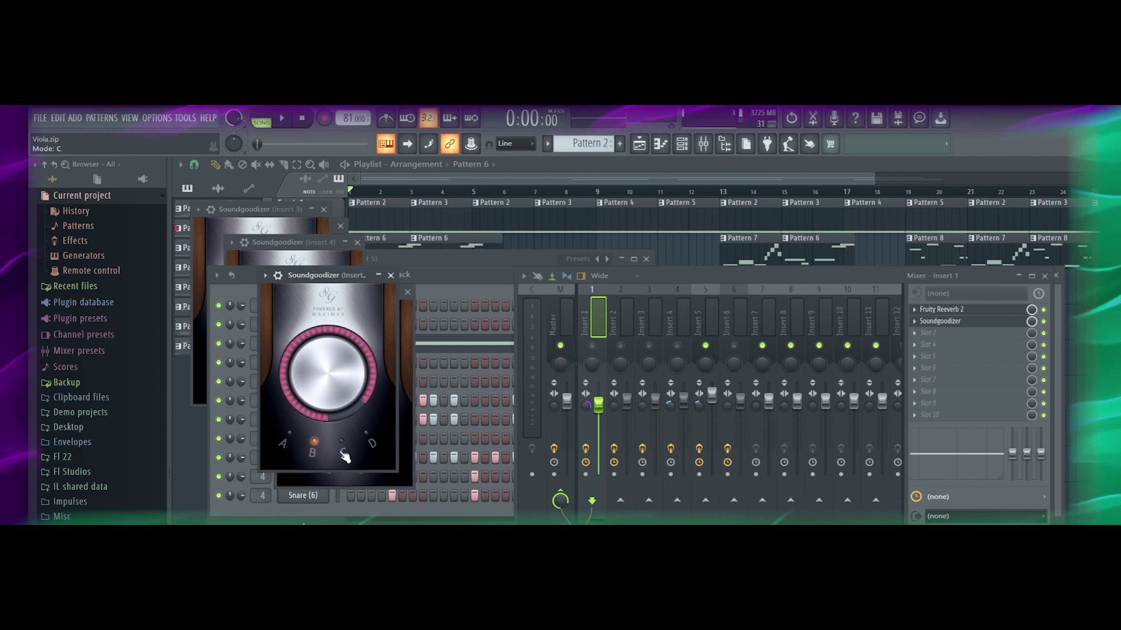
Step: Flip Soundgoodizer briefly to mode D, then settle on mode A
click(371, 446)
click(282, 445)
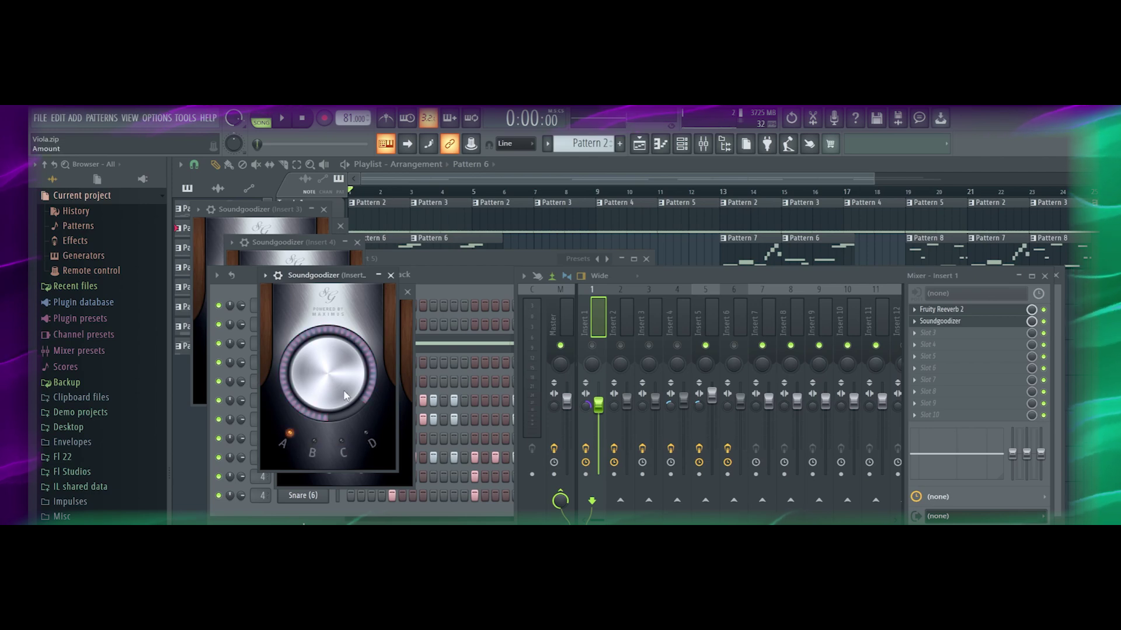
Step: Open the Master track's Soundgoodizer, close a stacked insert window, and move it over the Channel rack
click(565, 318)
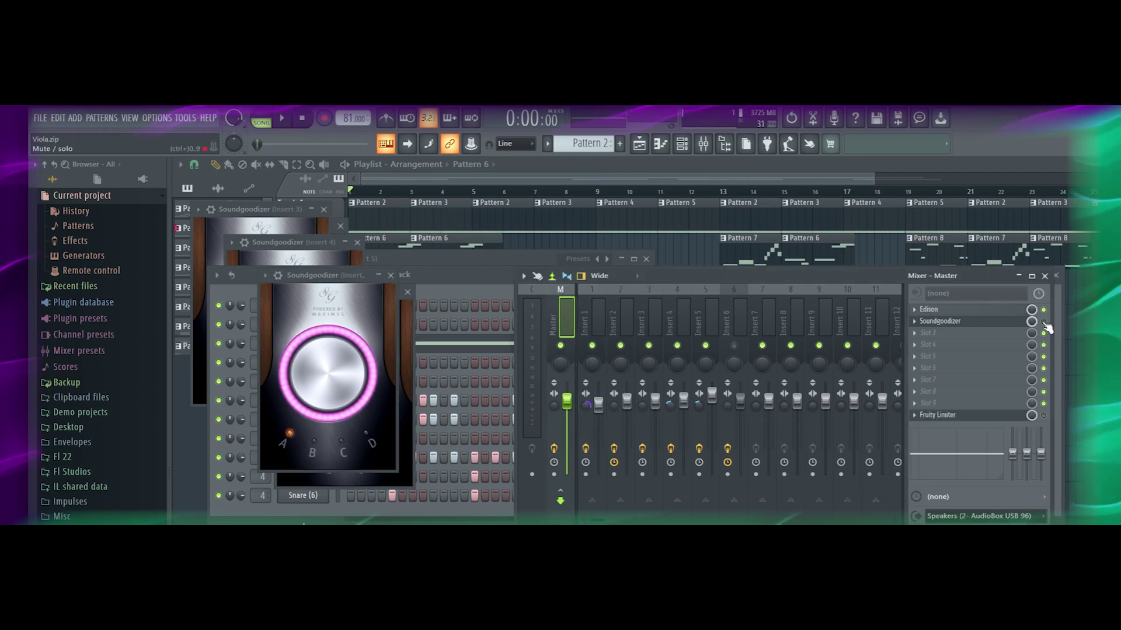
click(1001, 322)
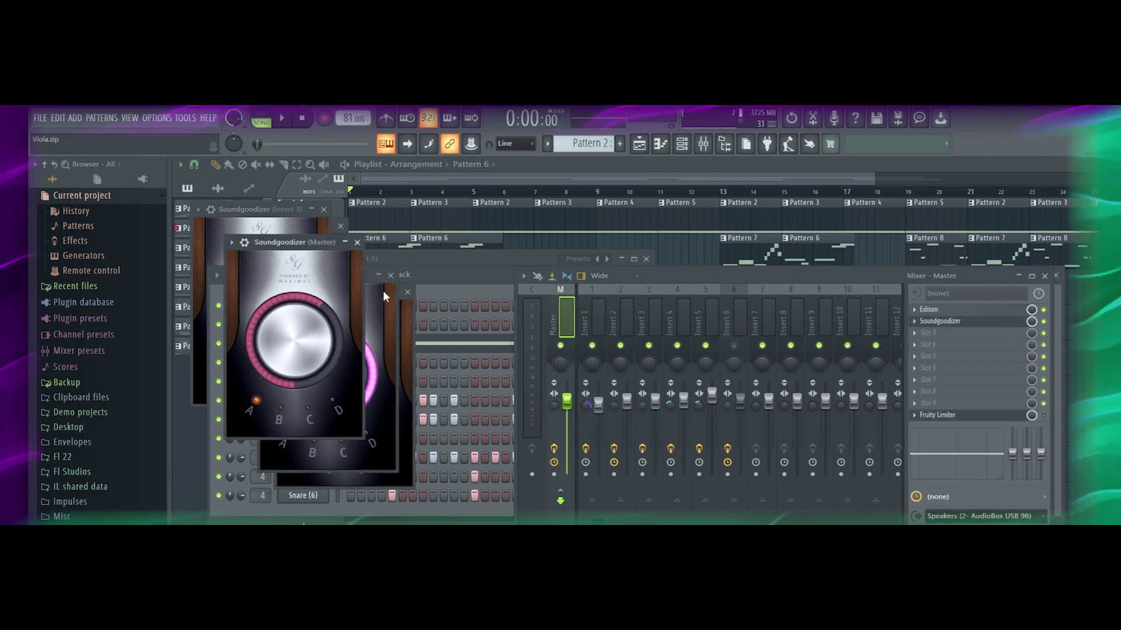
click(396, 285)
click(391, 275)
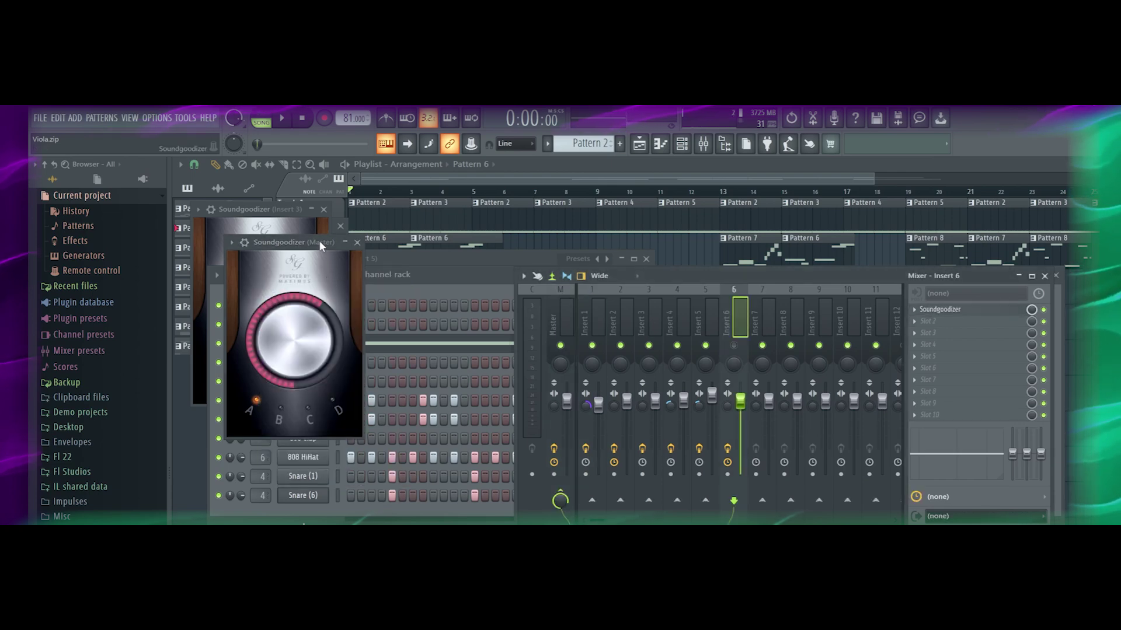
drag(320, 244, 415, 336)
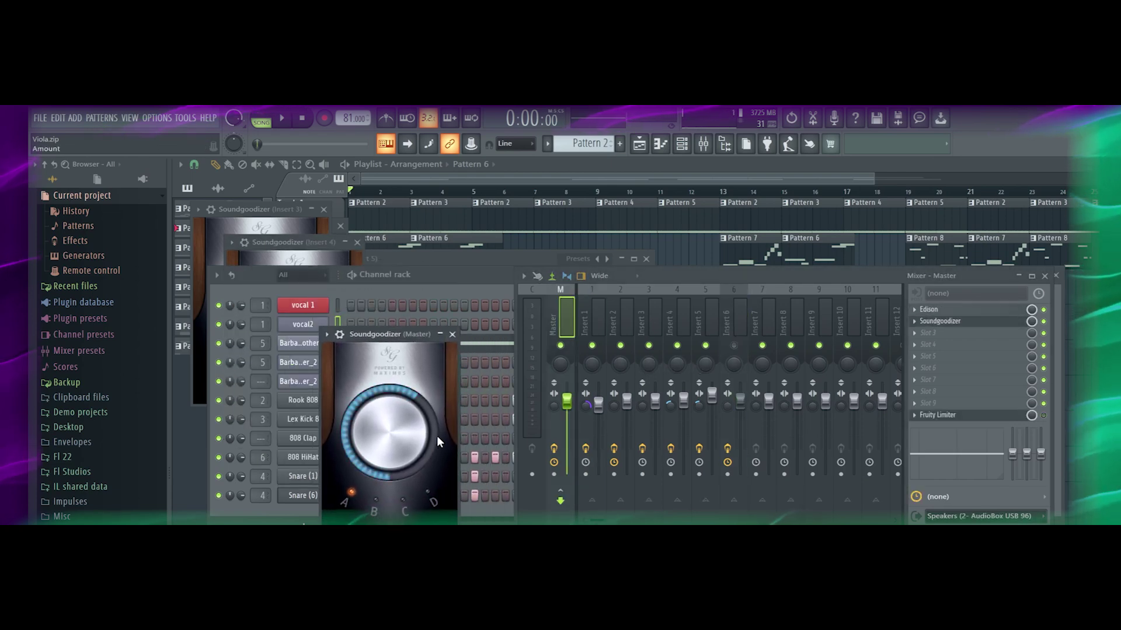
Step: Lower the master Soundgoodizer Amount, then raise it near maximum during playback
drag(389, 432, 388, 490)
key(space)
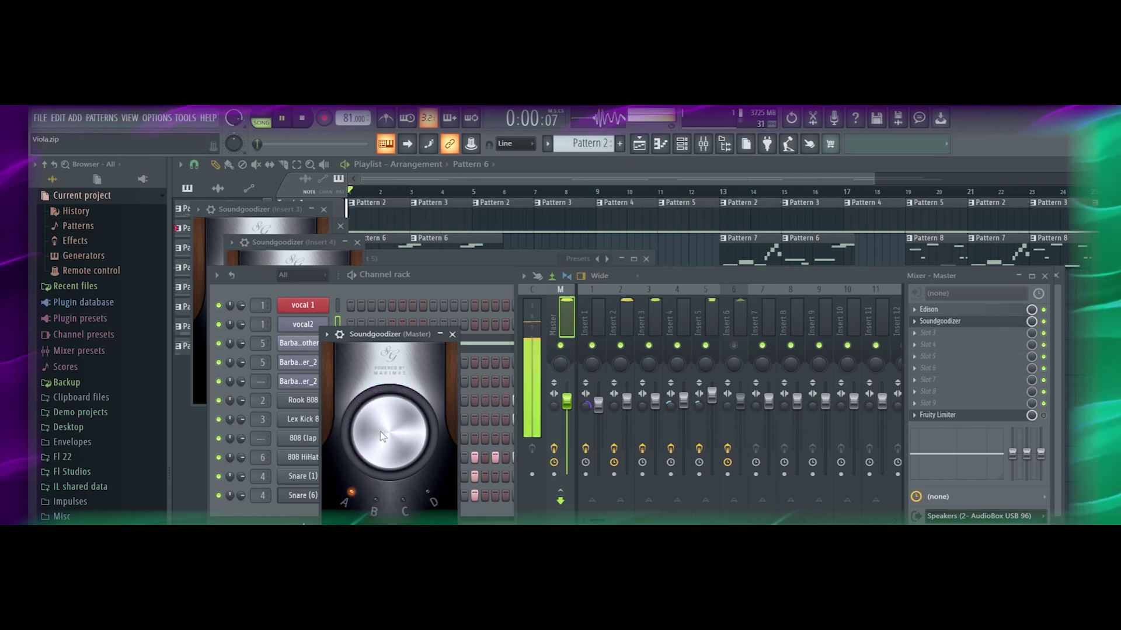
drag(374, 456, 375, 432)
Step: Compare master Soundgoodizer modes B and C while playing, then return it to mode A
click(376, 507)
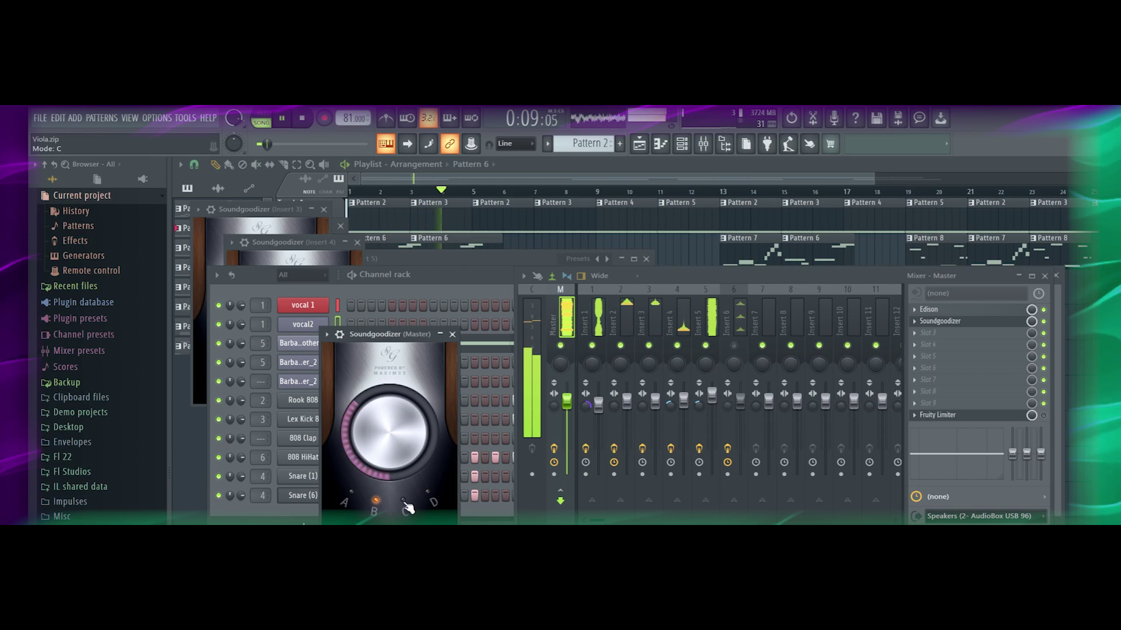
key(space)
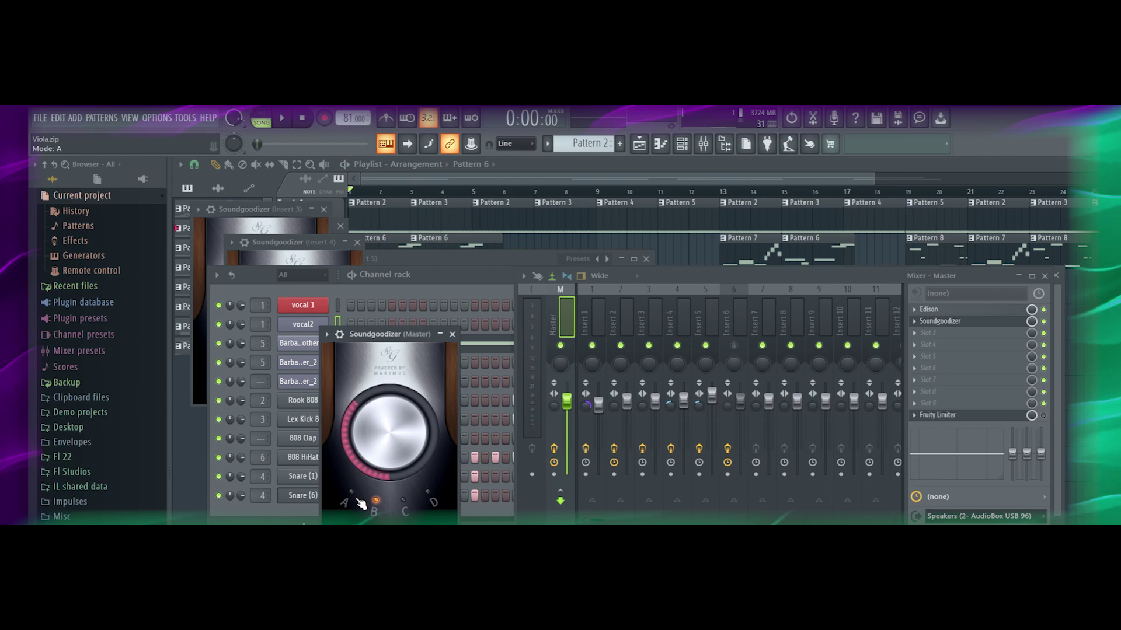
click(404, 502)
key(space)
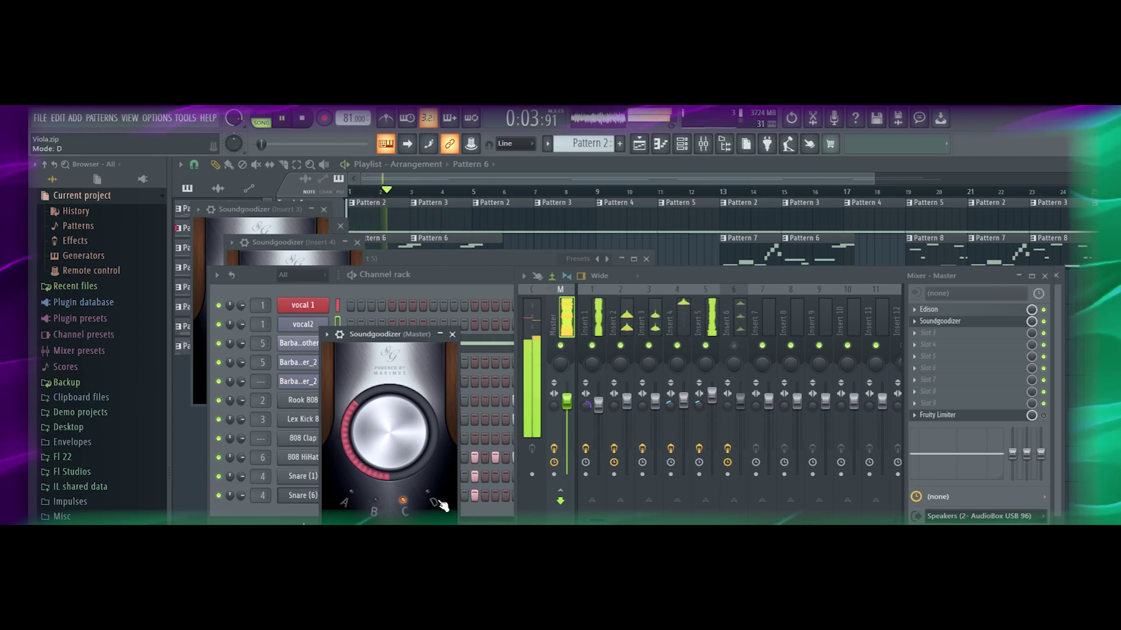
key(space)
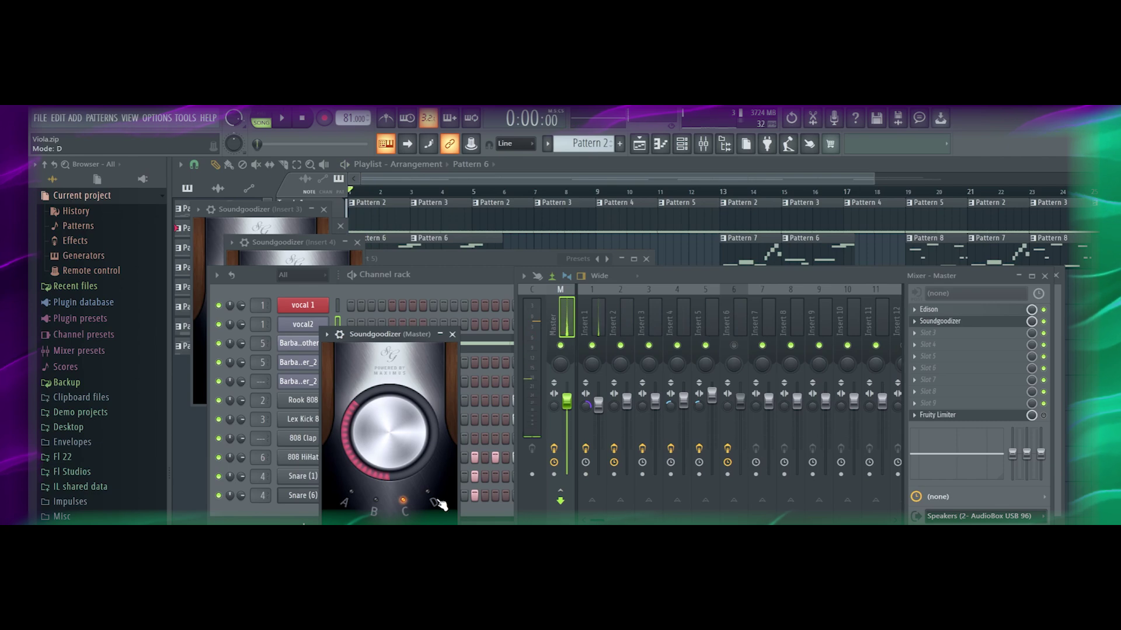
key(space)
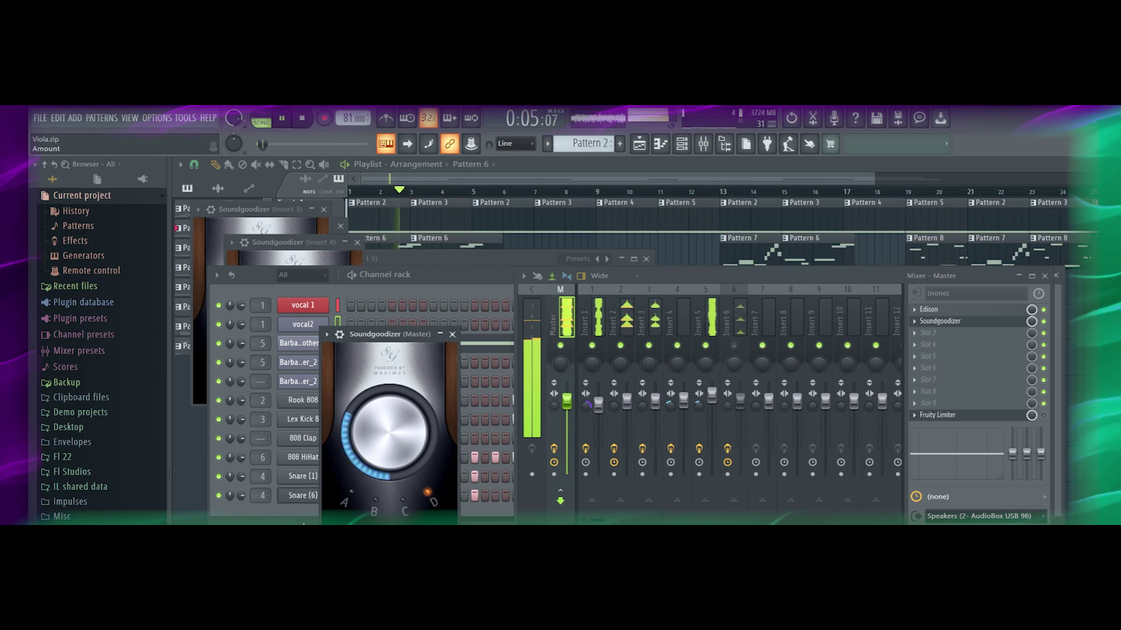
key(space)
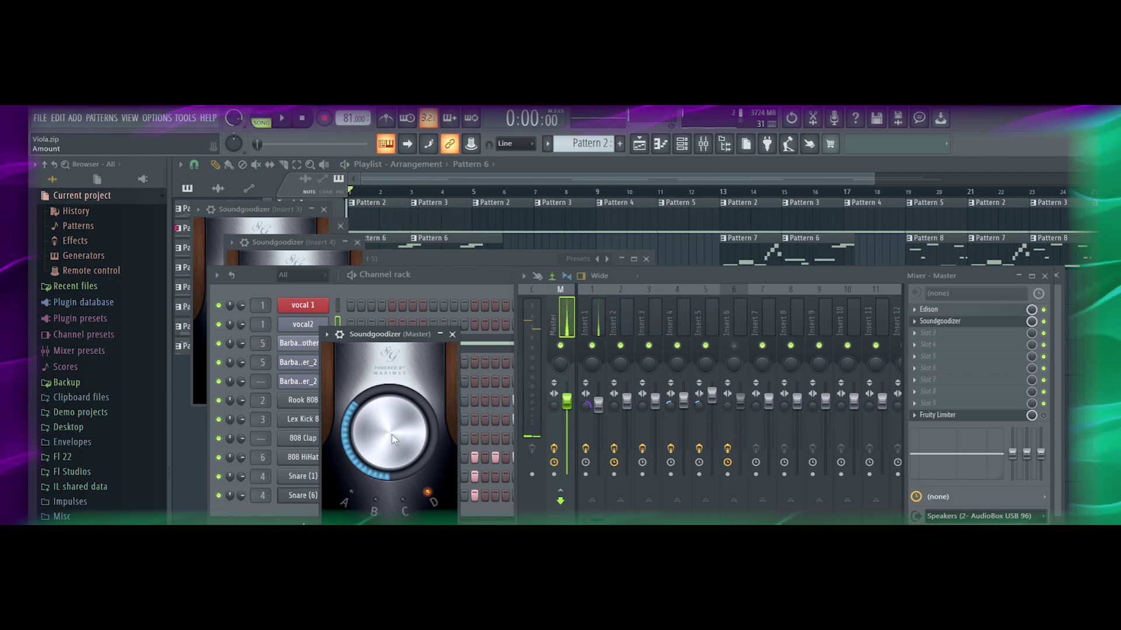
click(352, 493)
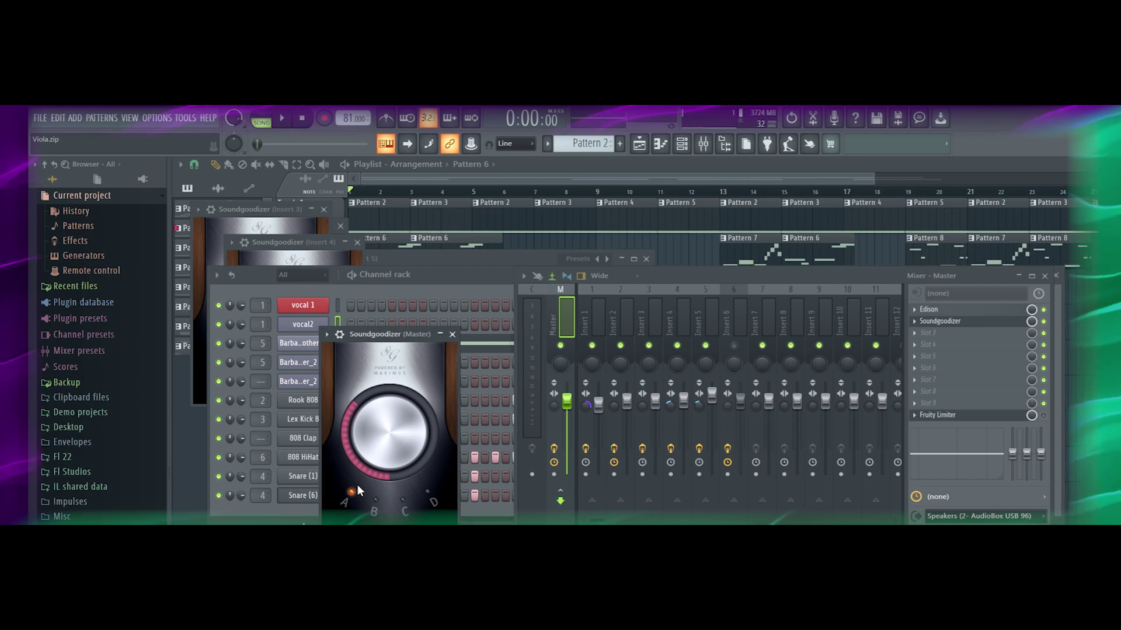
Step: Set the master Soundgoodizer to mode D and play the track to hear it
click(430, 494)
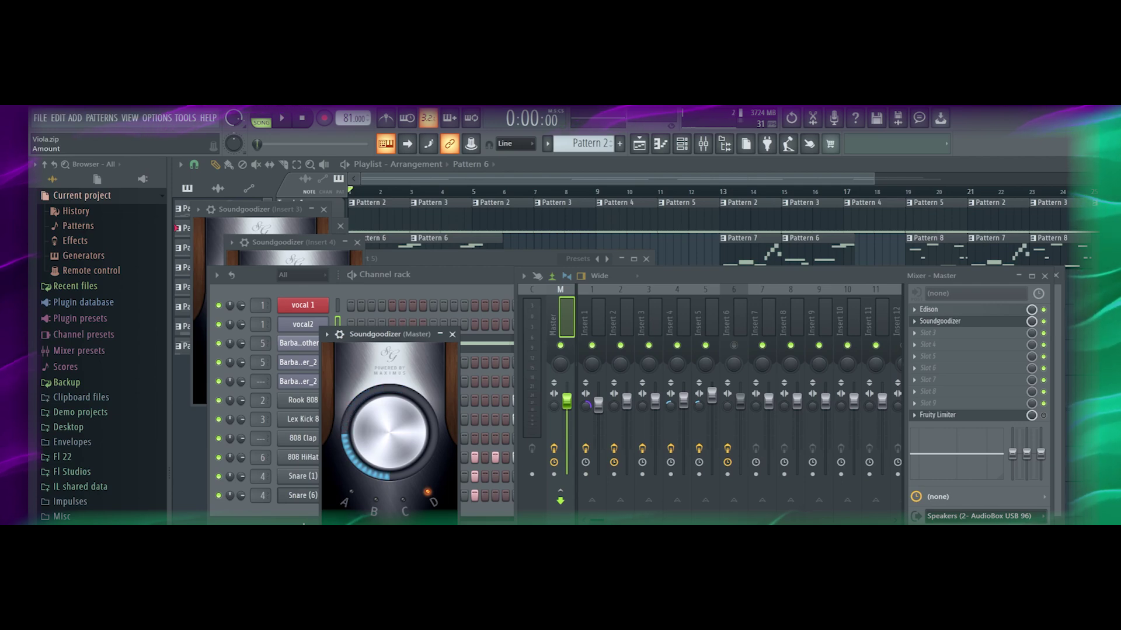
key(space)
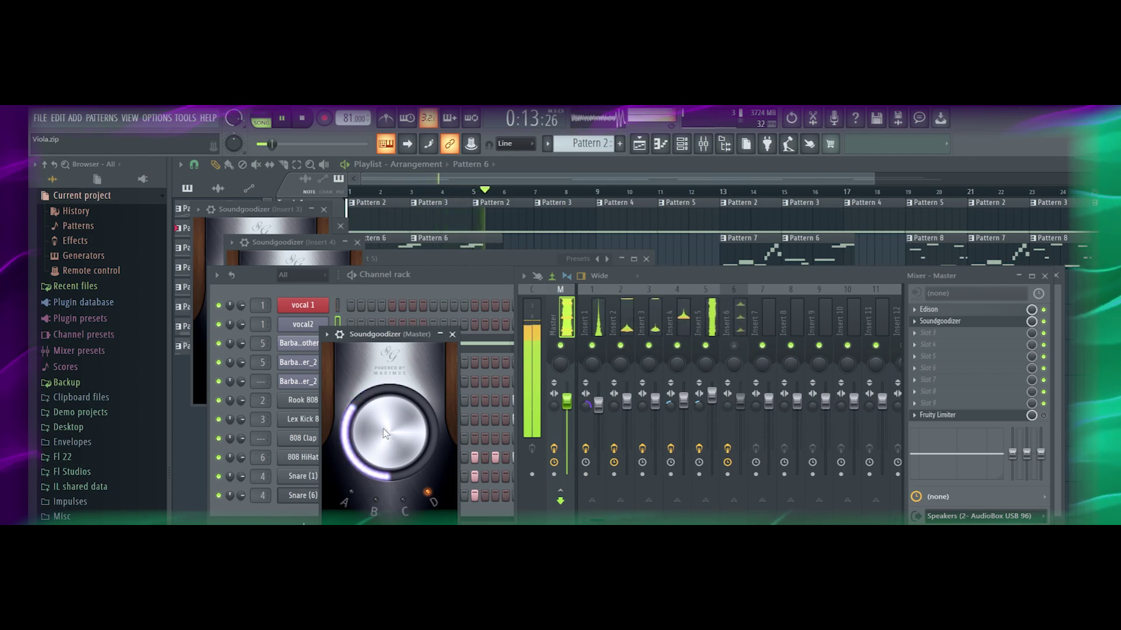
key(space)
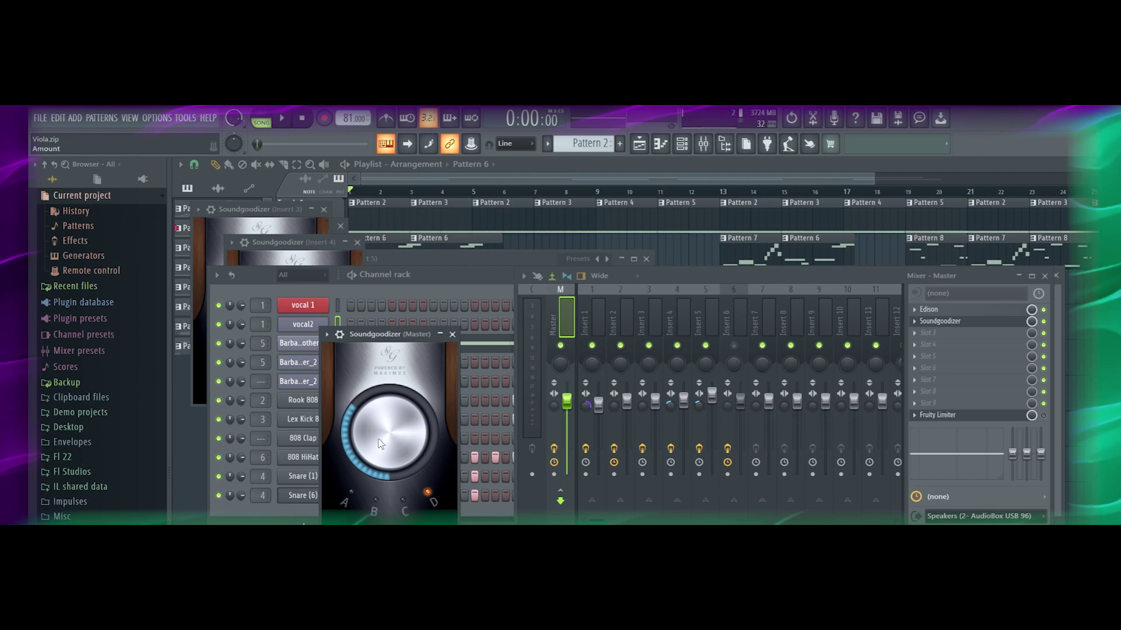
key(space)
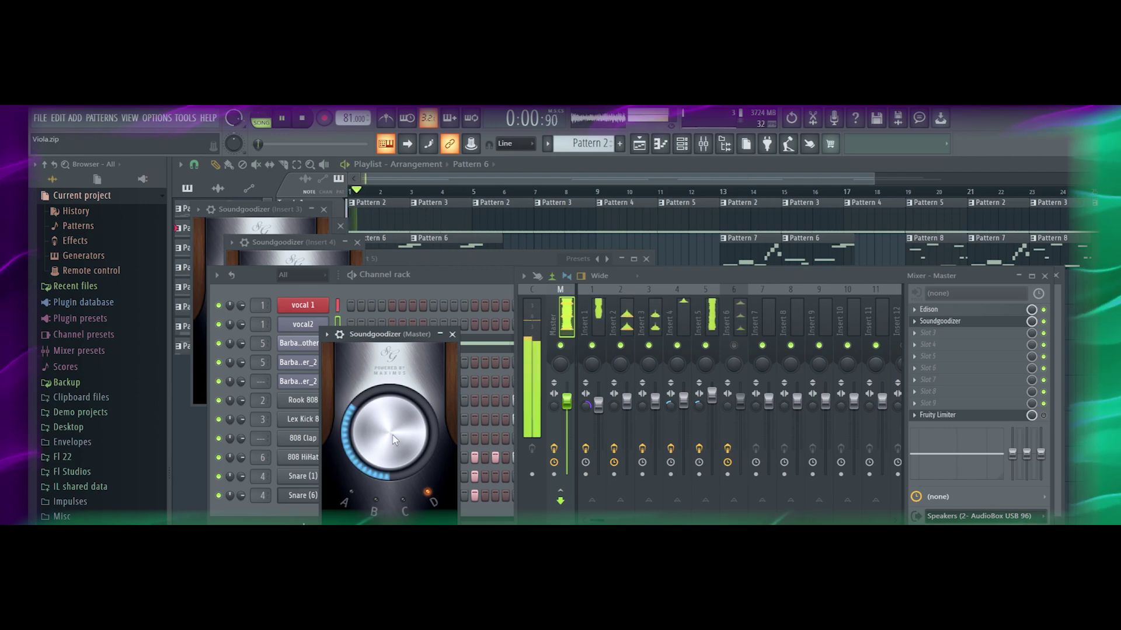
Step: Listen with the master Soundgoodizer slot mix at 0%, then raise it back to about 75%
key(space)
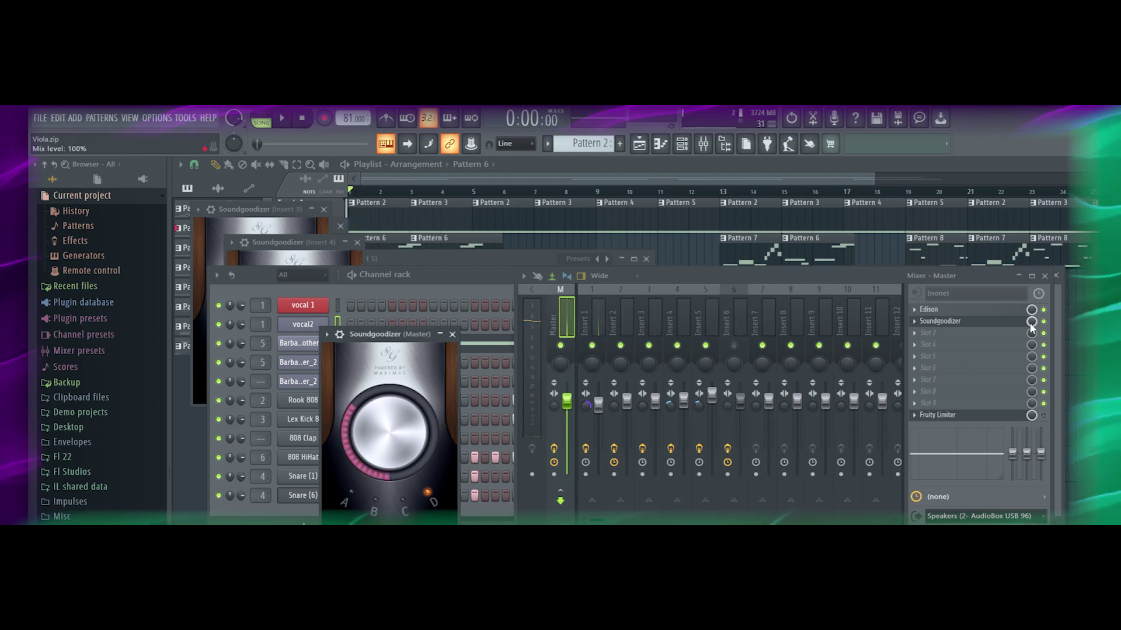
drag(1031, 322, 1031, 362)
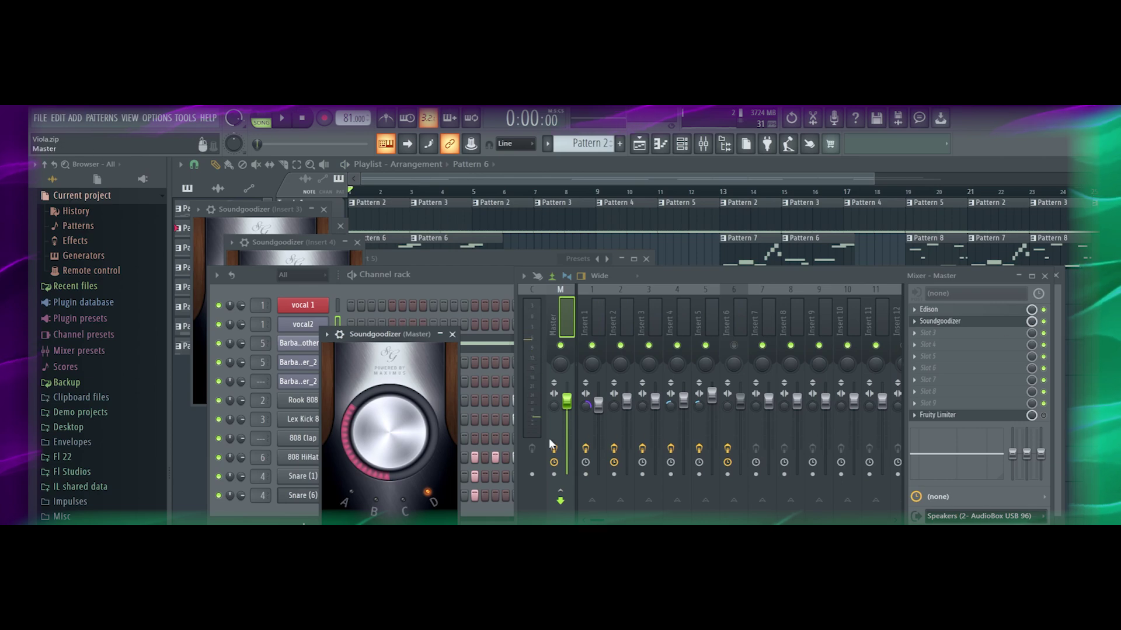
key(space)
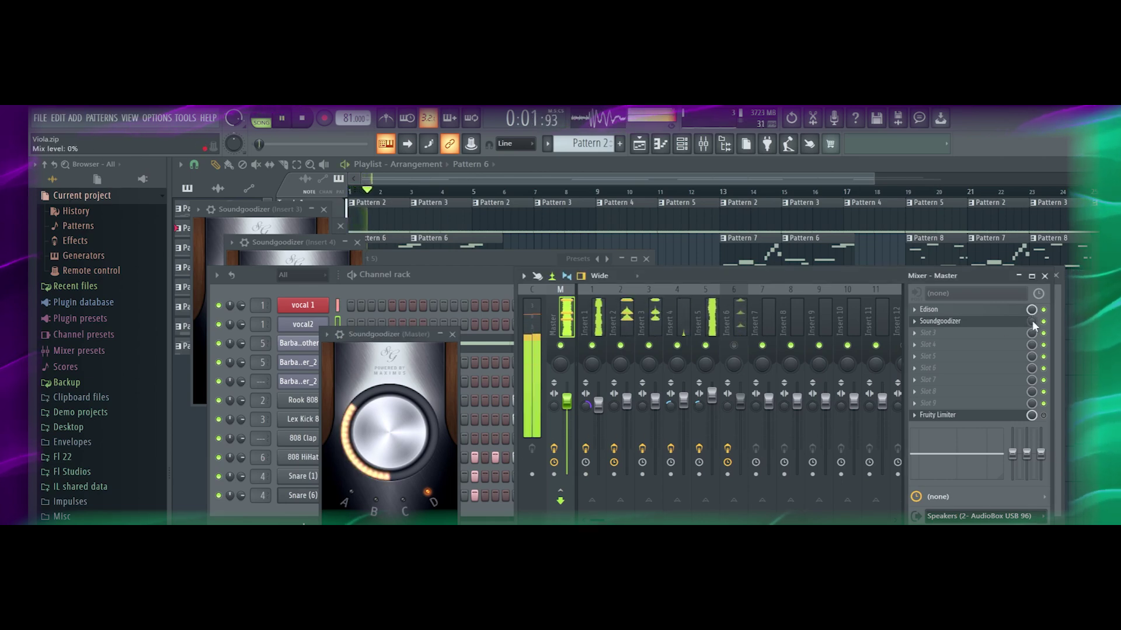
key(space)
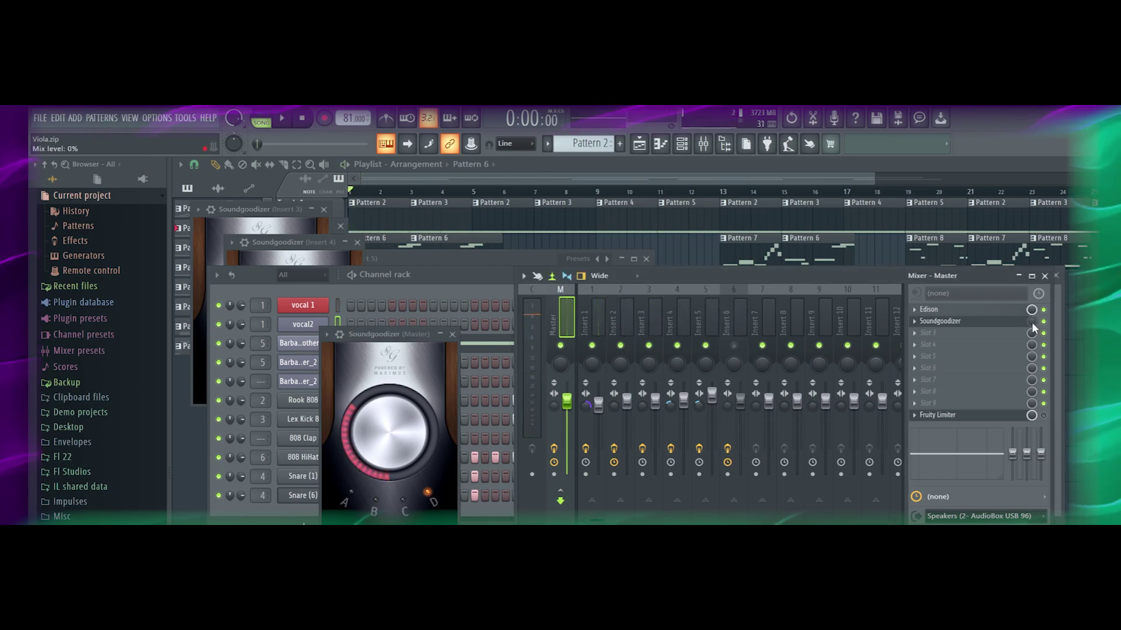
key(space)
drag(1031, 322, 1032, 292)
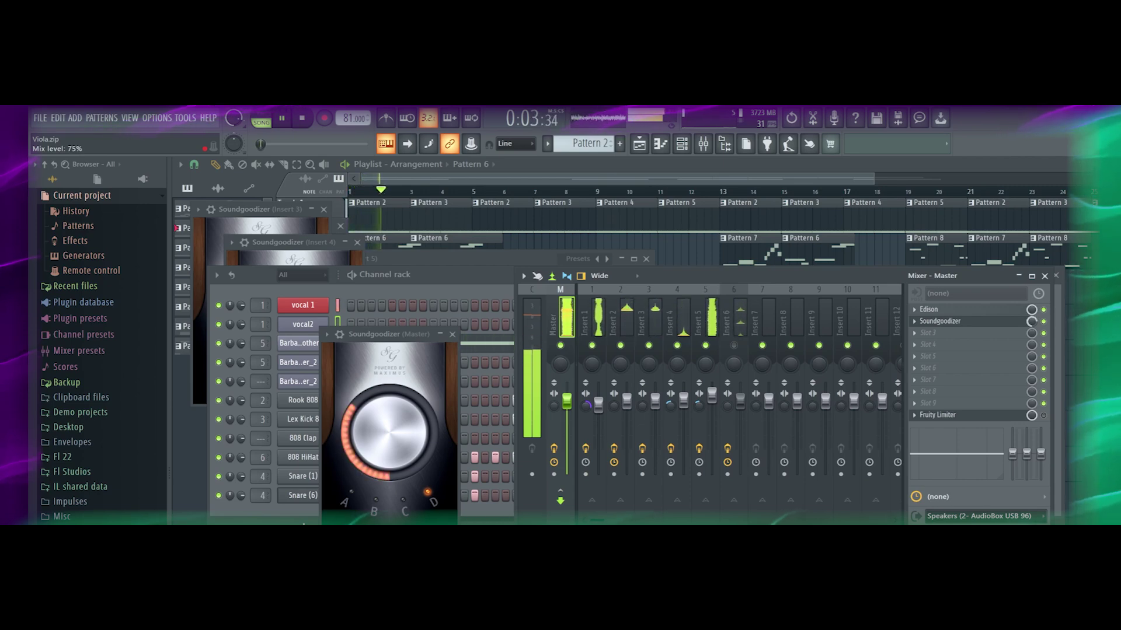
key(space)
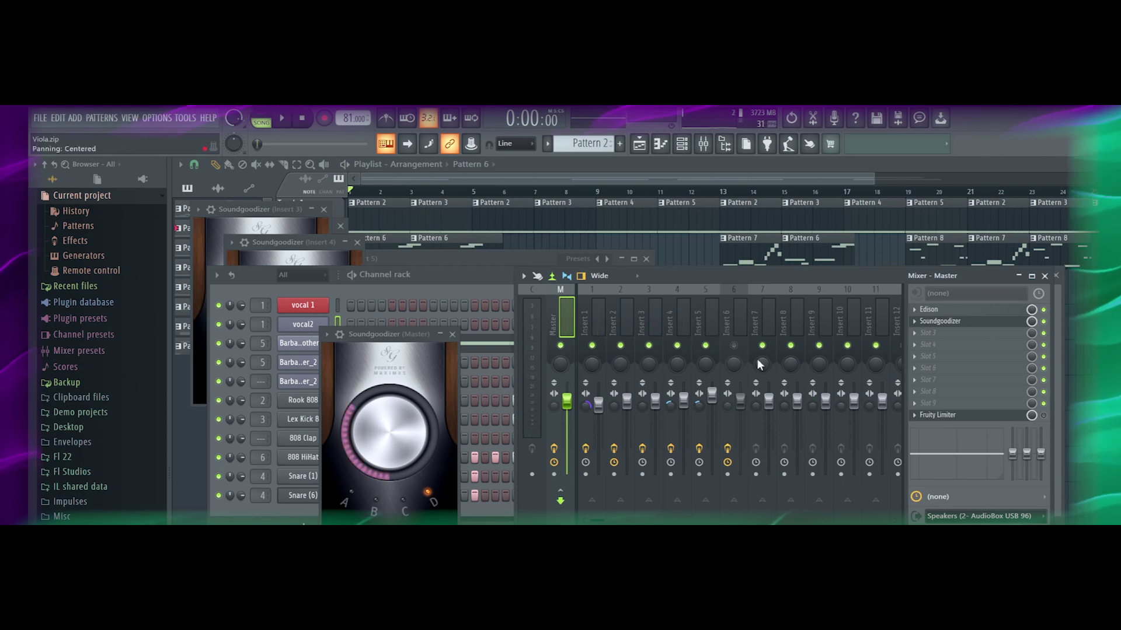
key(space)
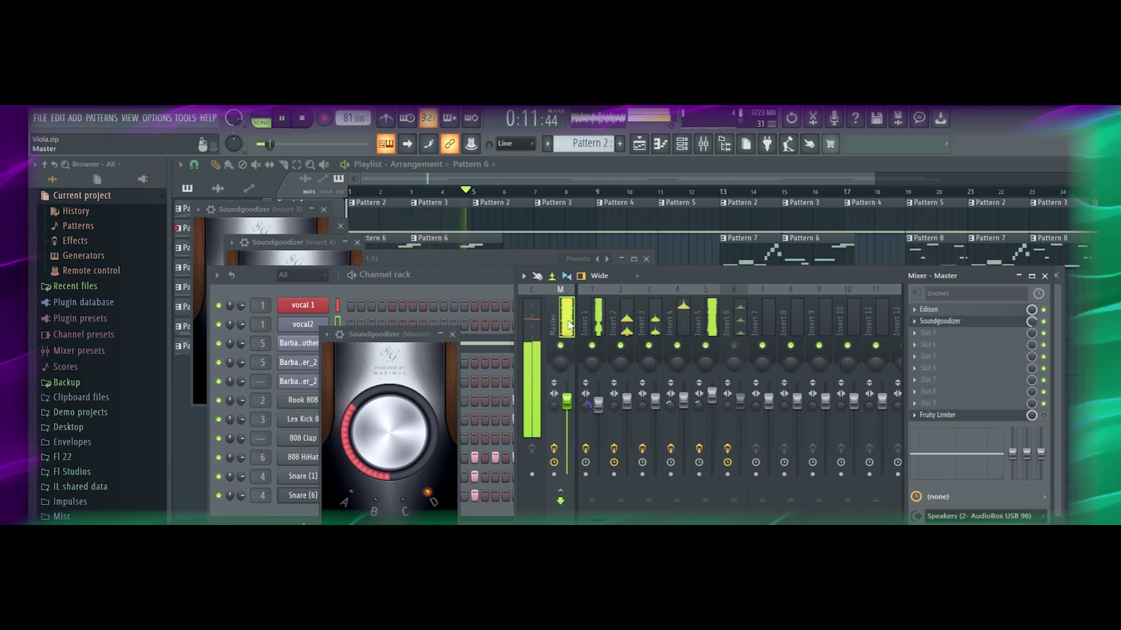
key(space)
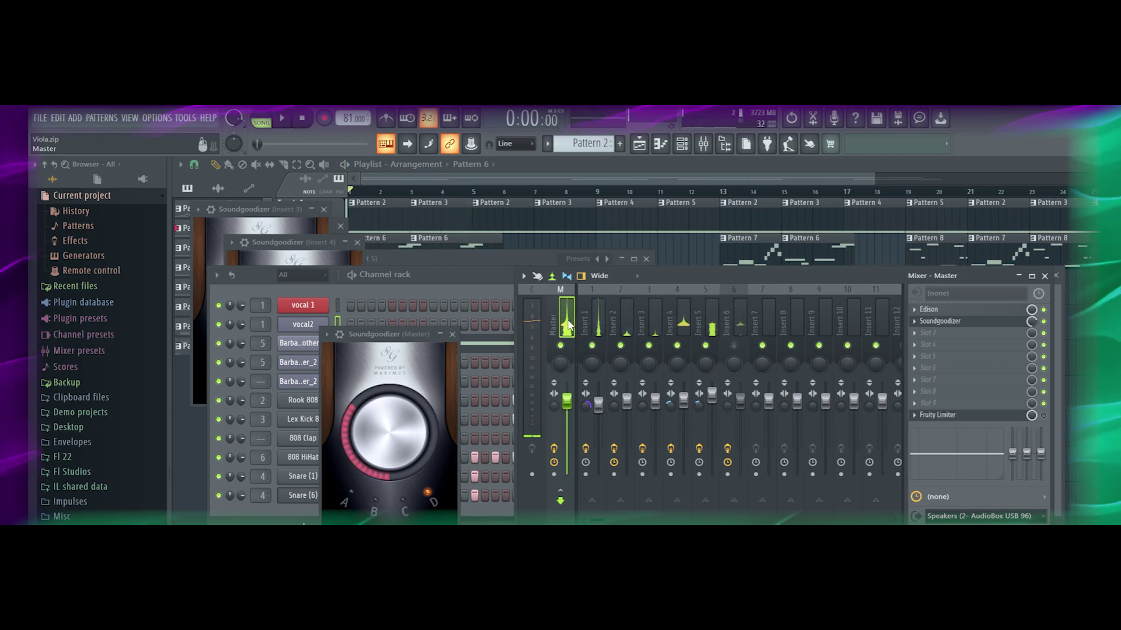